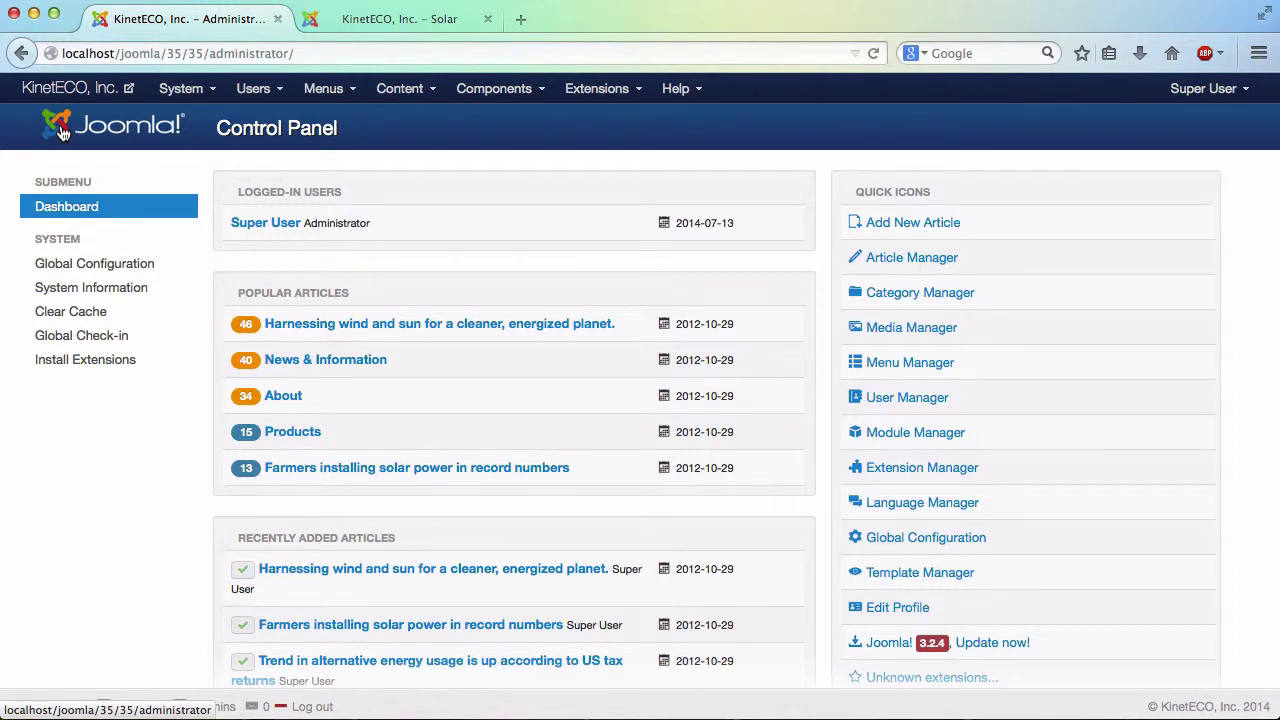
# Step: Inspect the public site's Home page and article headings, then return to the Control Panel
pyautogui.click(362, 20)
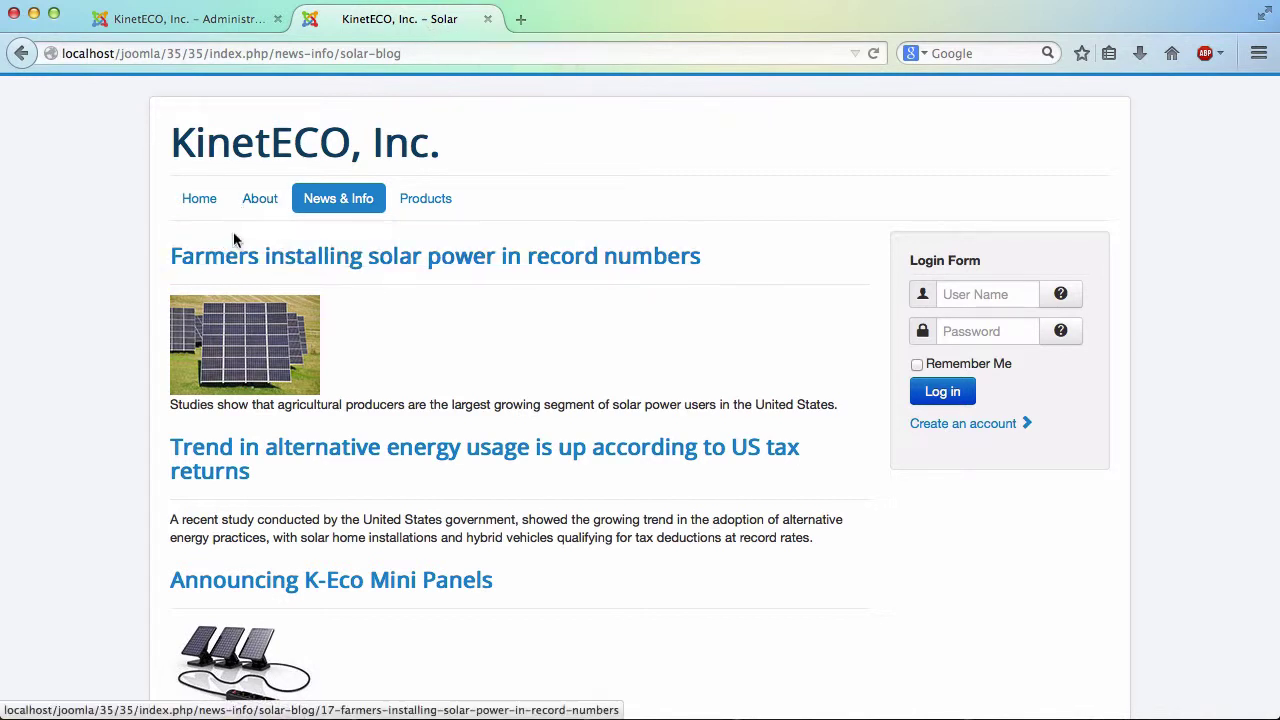
pyautogui.click(199, 205)
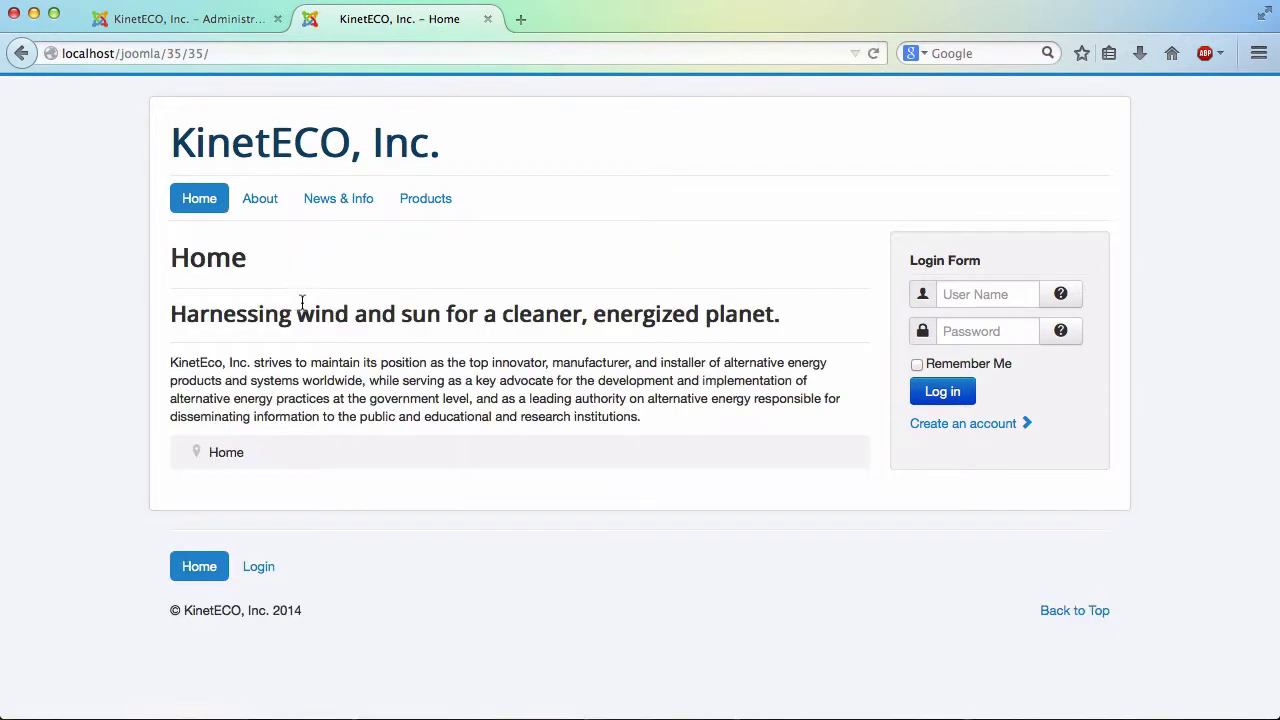
pyautogui.moveTo(255, 265); pyautogui.dragTo(172, 258)
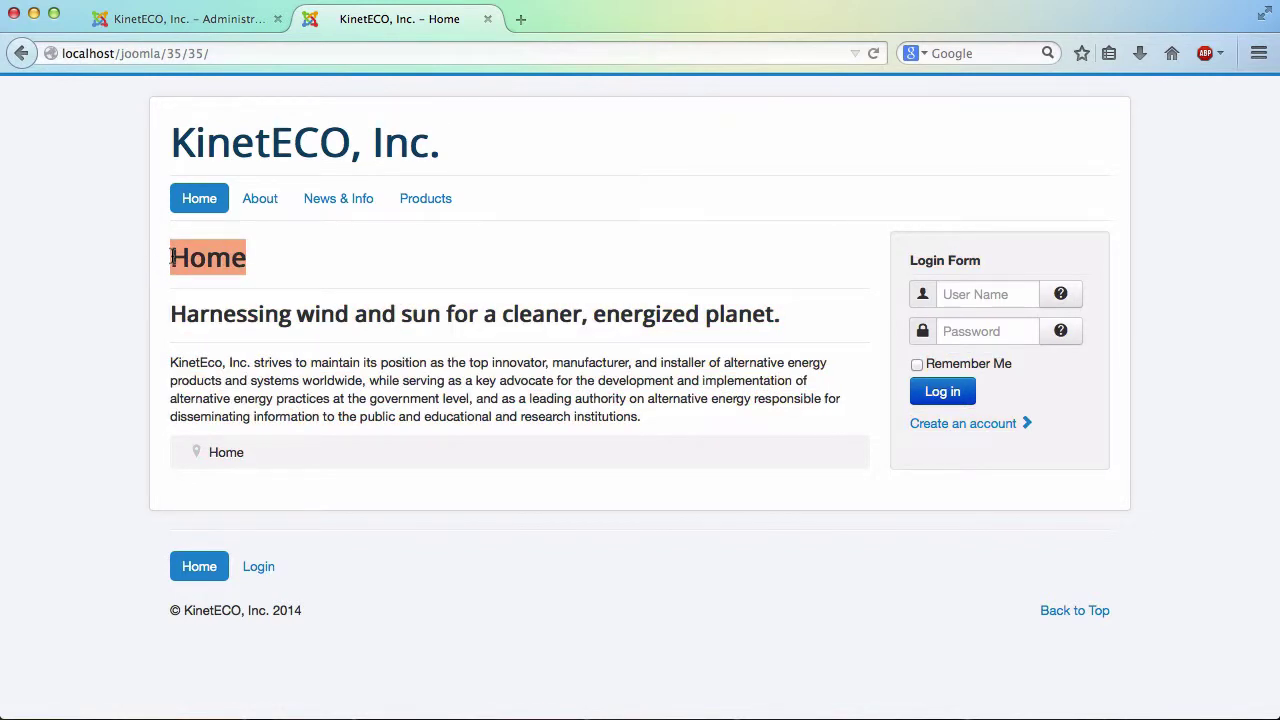
pyautogui.tripleClick(216, 322)
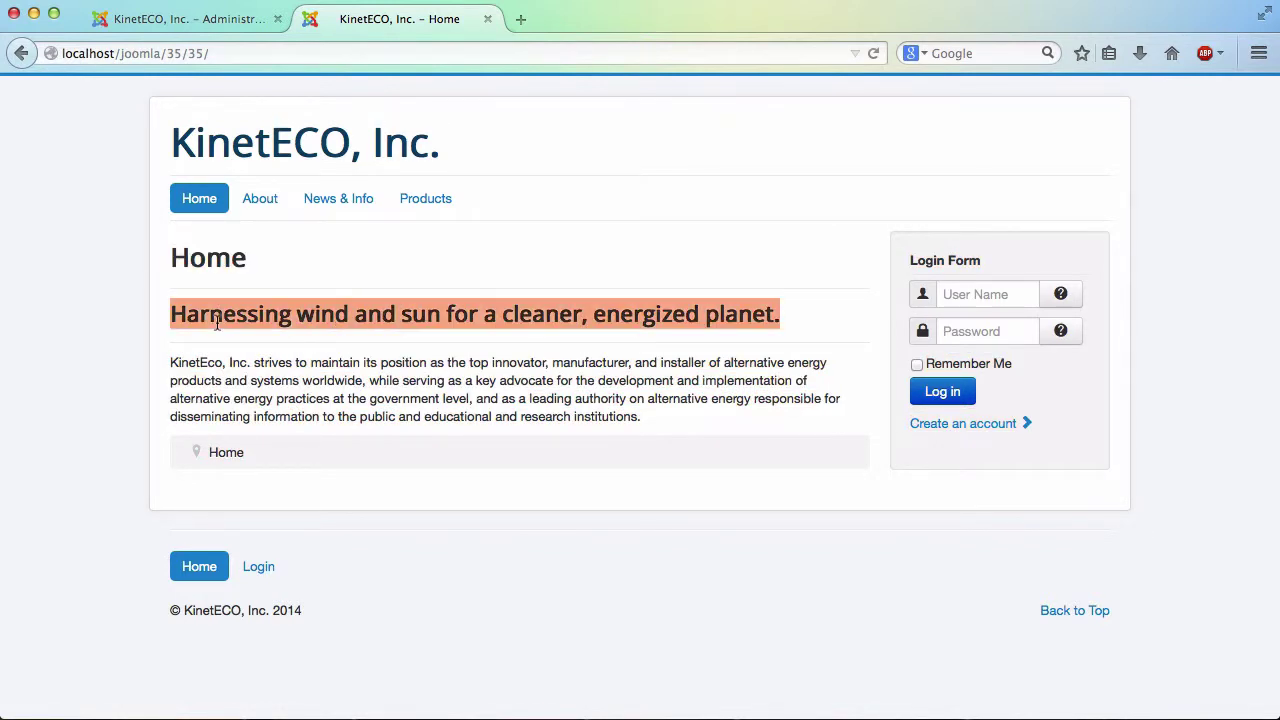
pyautogui.click(123, 328)
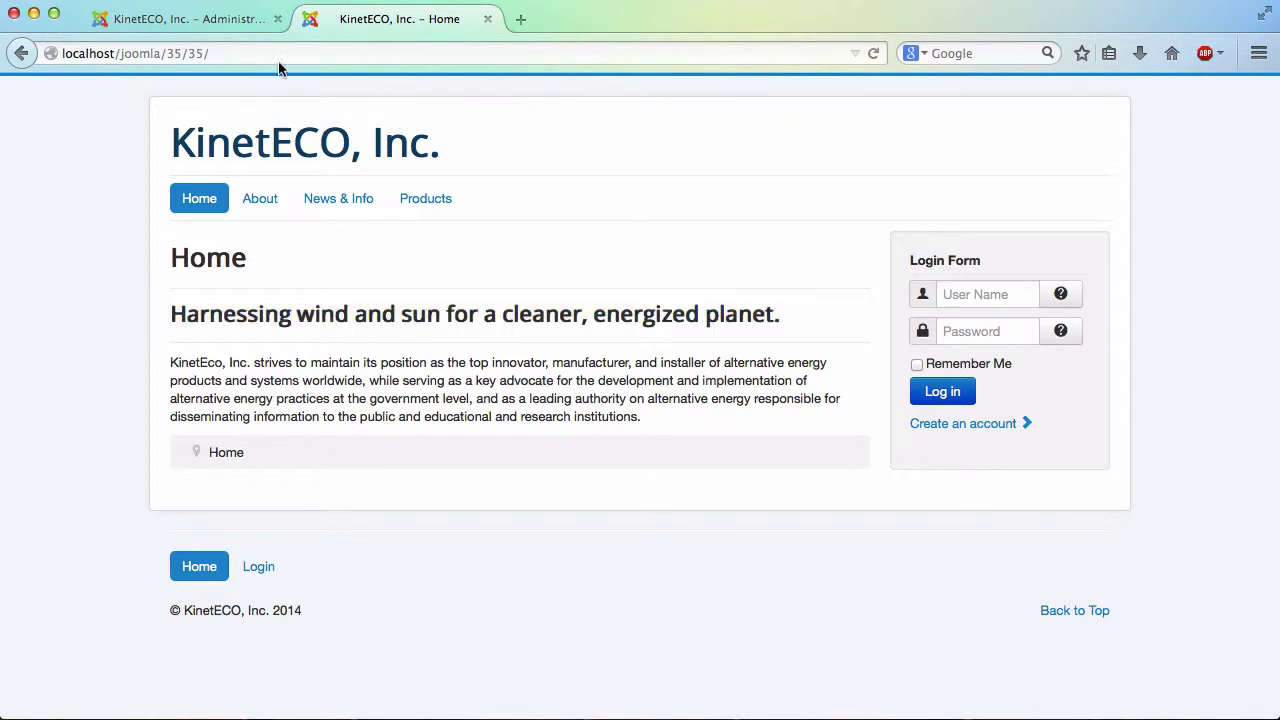
pyautogui.click(246, 22)
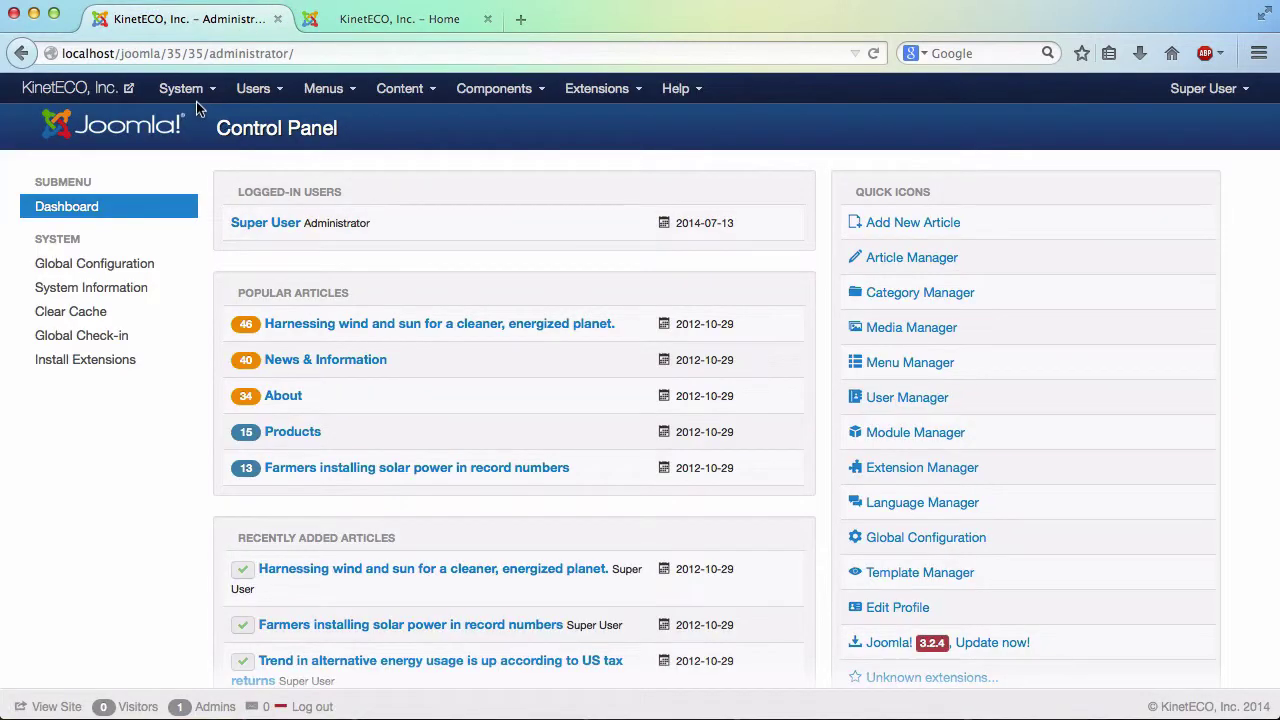
# Step: Start a new article and enter the title 'Article Title'
pyautogui.click(388, 90)
pyautogui.moveTo(395, 123)
pyautogui.click(548, 123)
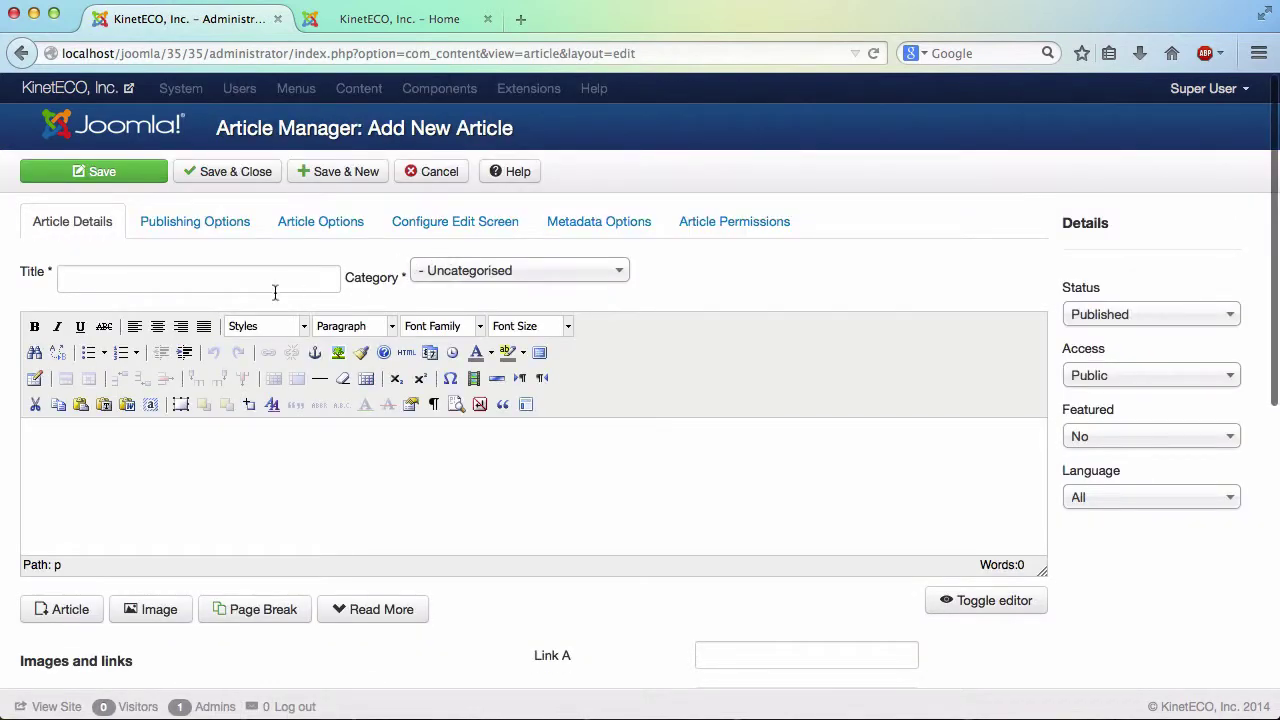
pyautogui.click(277, 280)
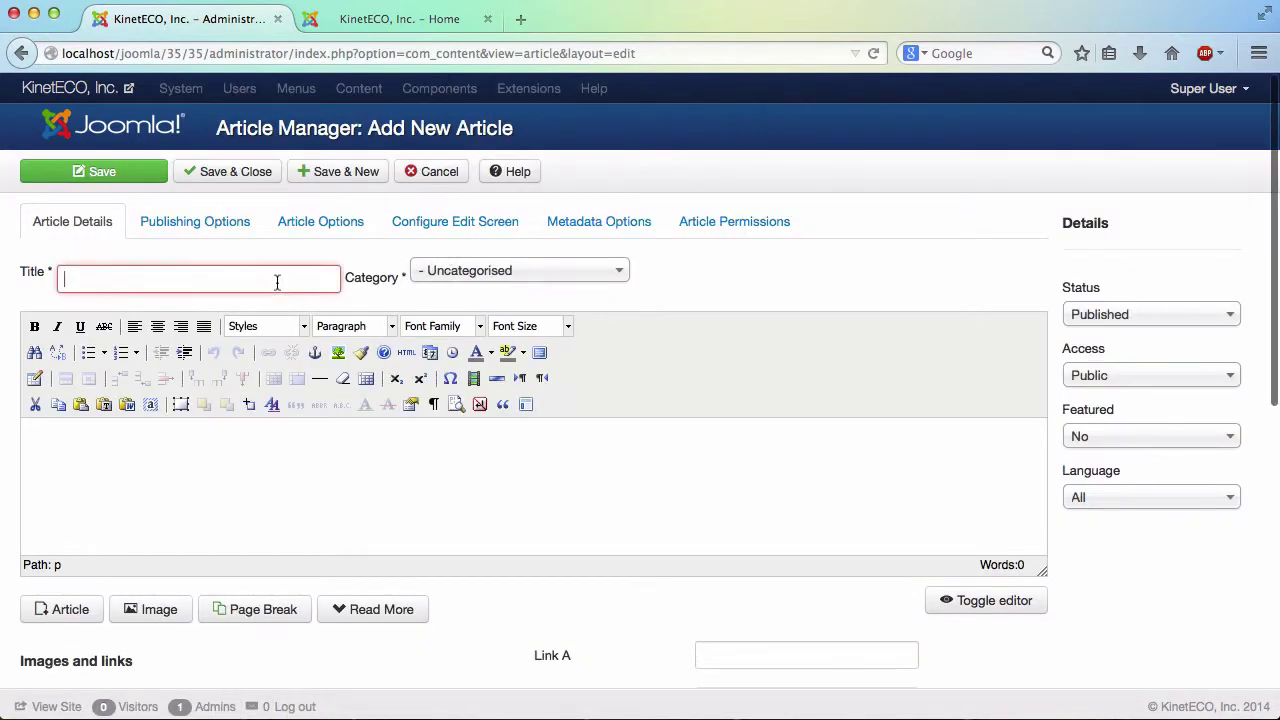
pyautogui.write('Article Title')
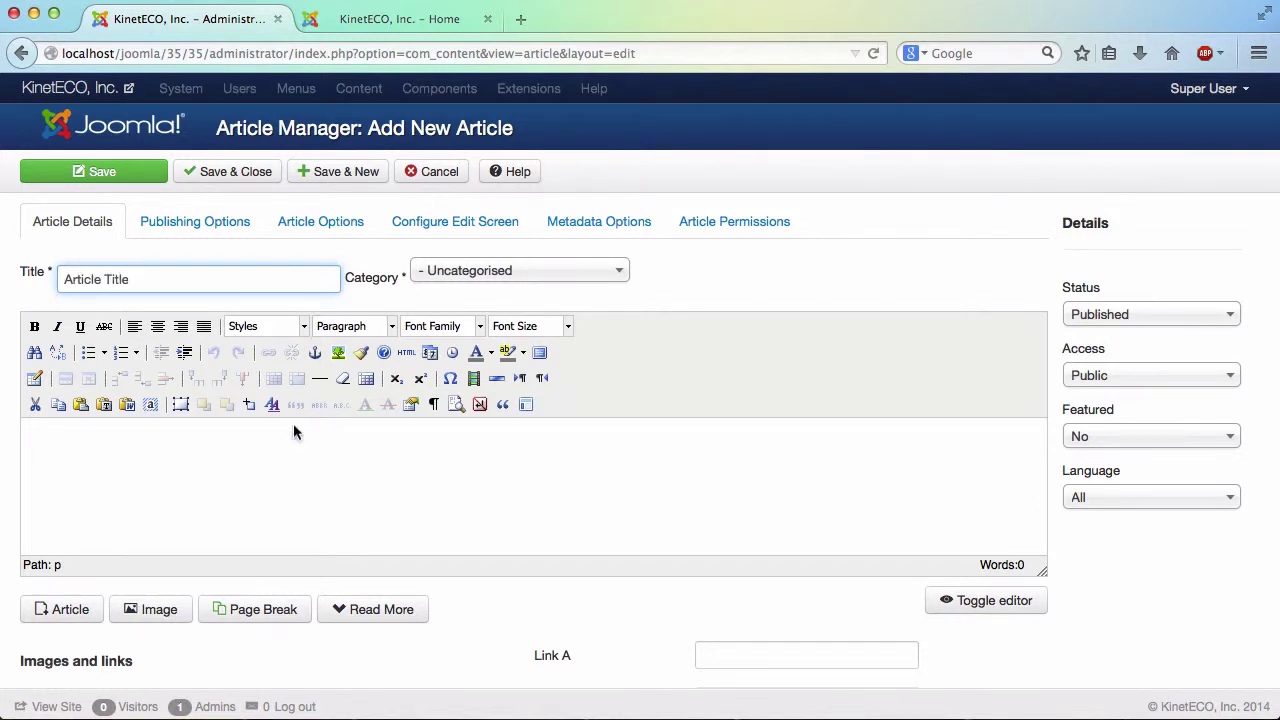
# Step: Review the article form and save it as uncategorised and published
pyautogui.scroll(-5, 290, 517)
pyautogui.scroll(1, 290, 517)
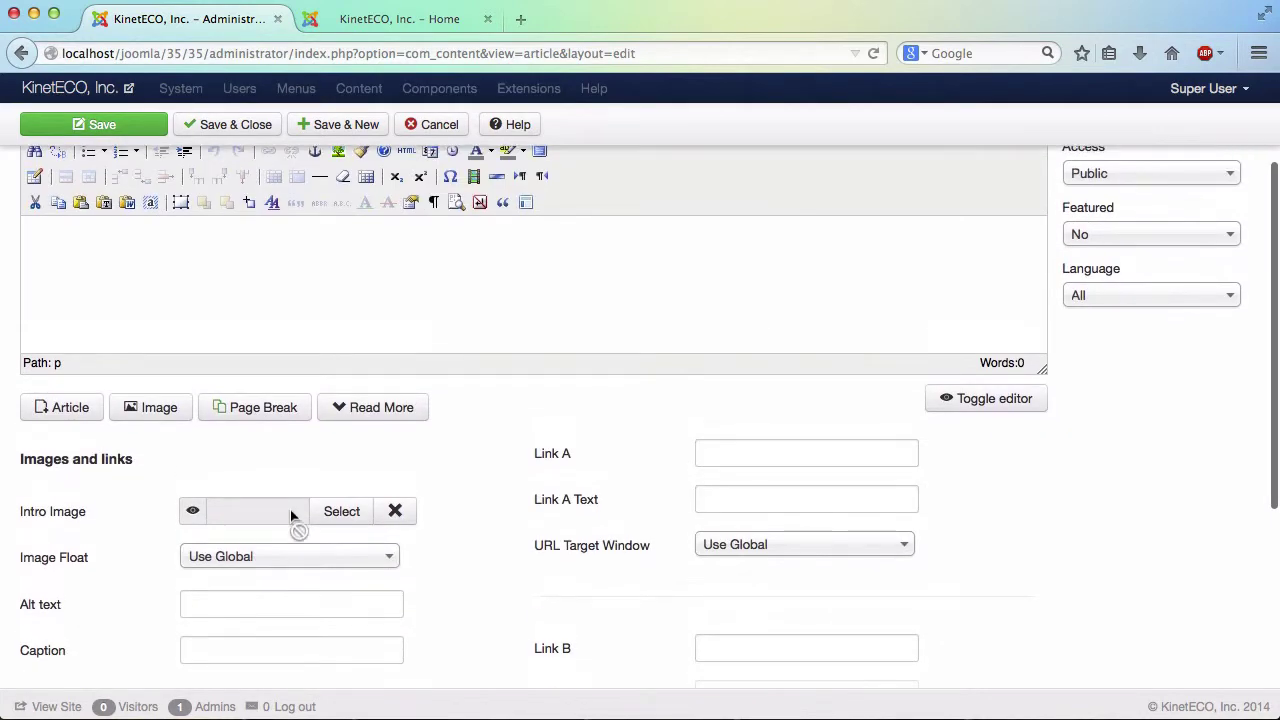
pyautogui.scroll(-4, 290, 517)
pyautogui.scroll(-3, 300, 529)
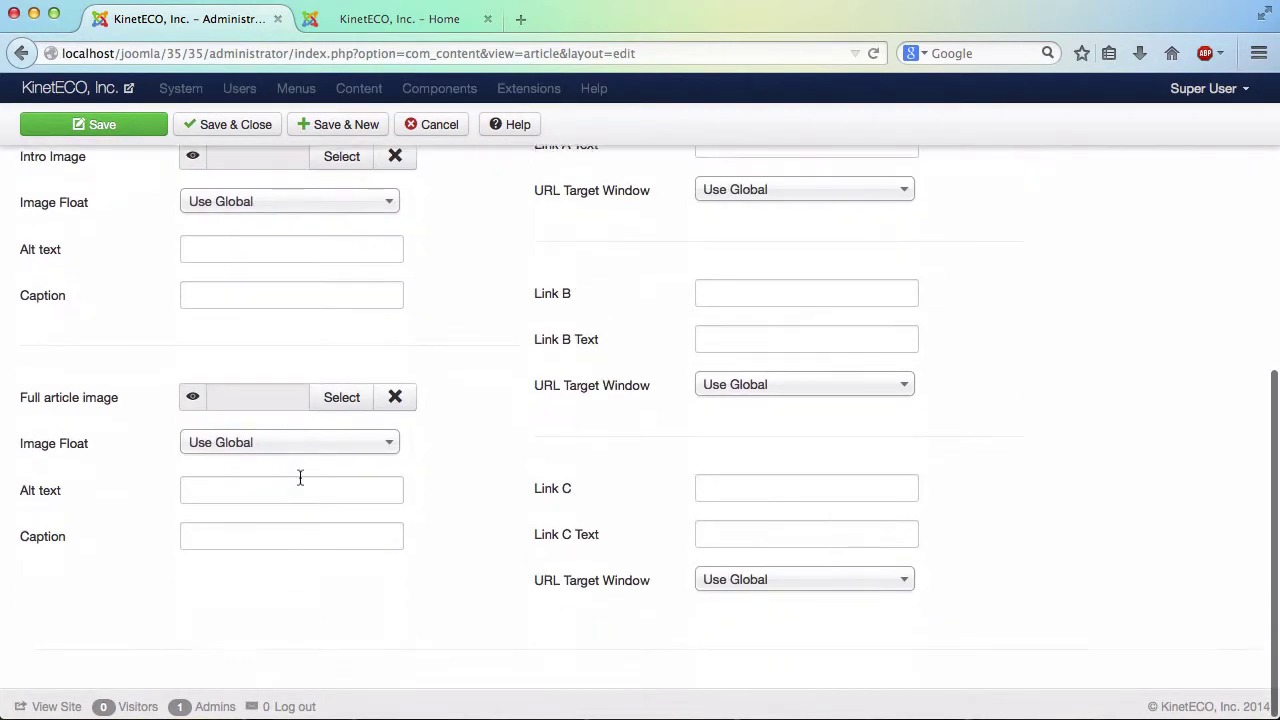
pyautogui.scroll(1, 300, 478)
pyautogui.scroll(1, 306, 506)
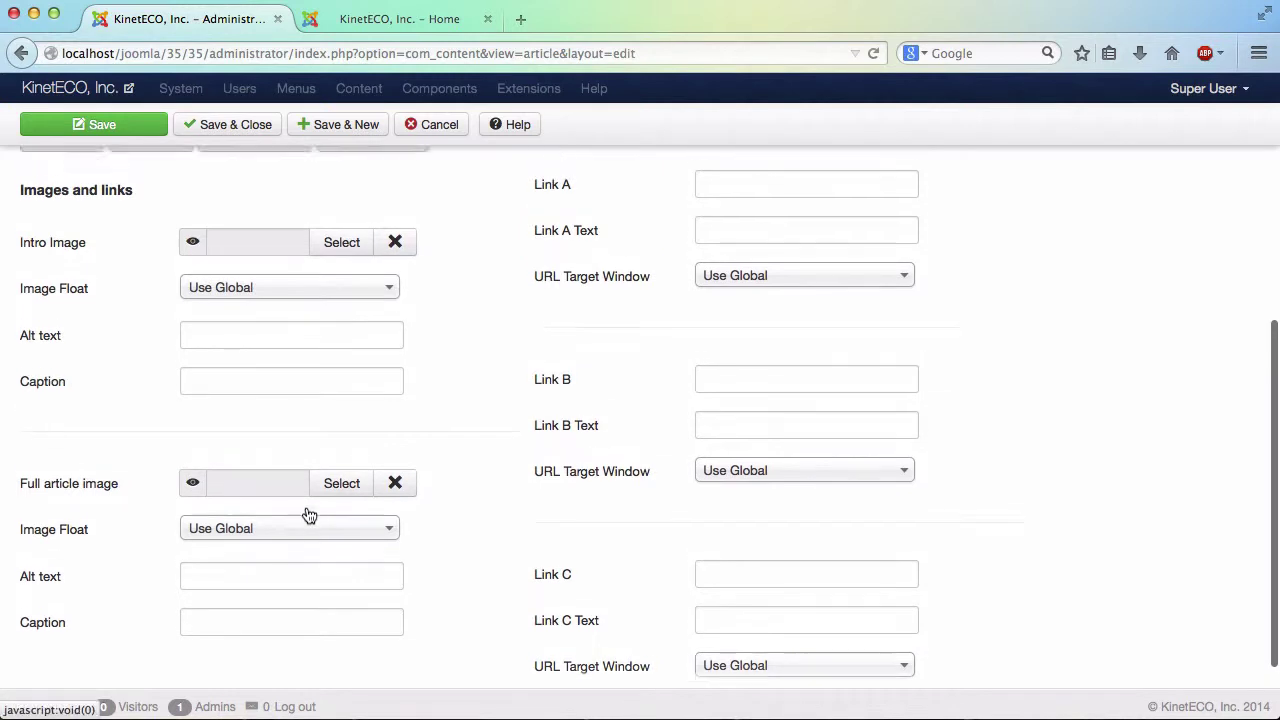
pyautogui.scroll(3, 309, 514)
pyautogui.scroll(3, 307, 509)
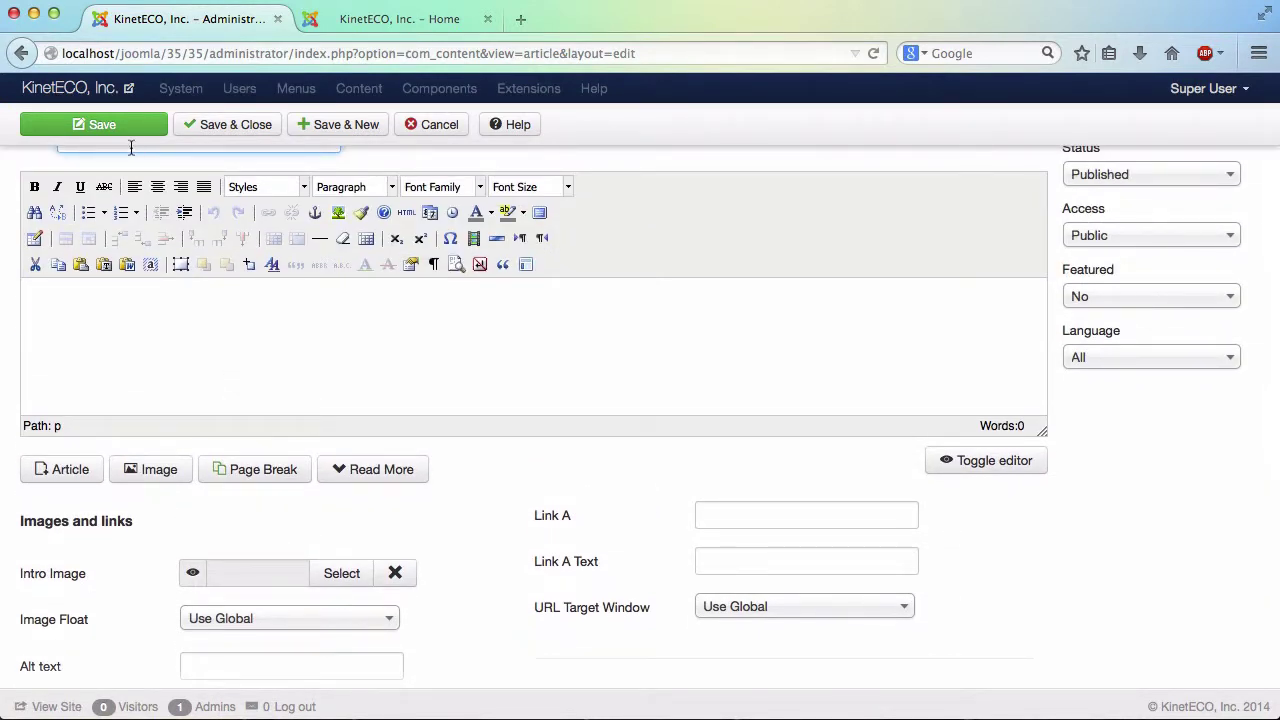
pyautogui.scroll(3, 131, 147)
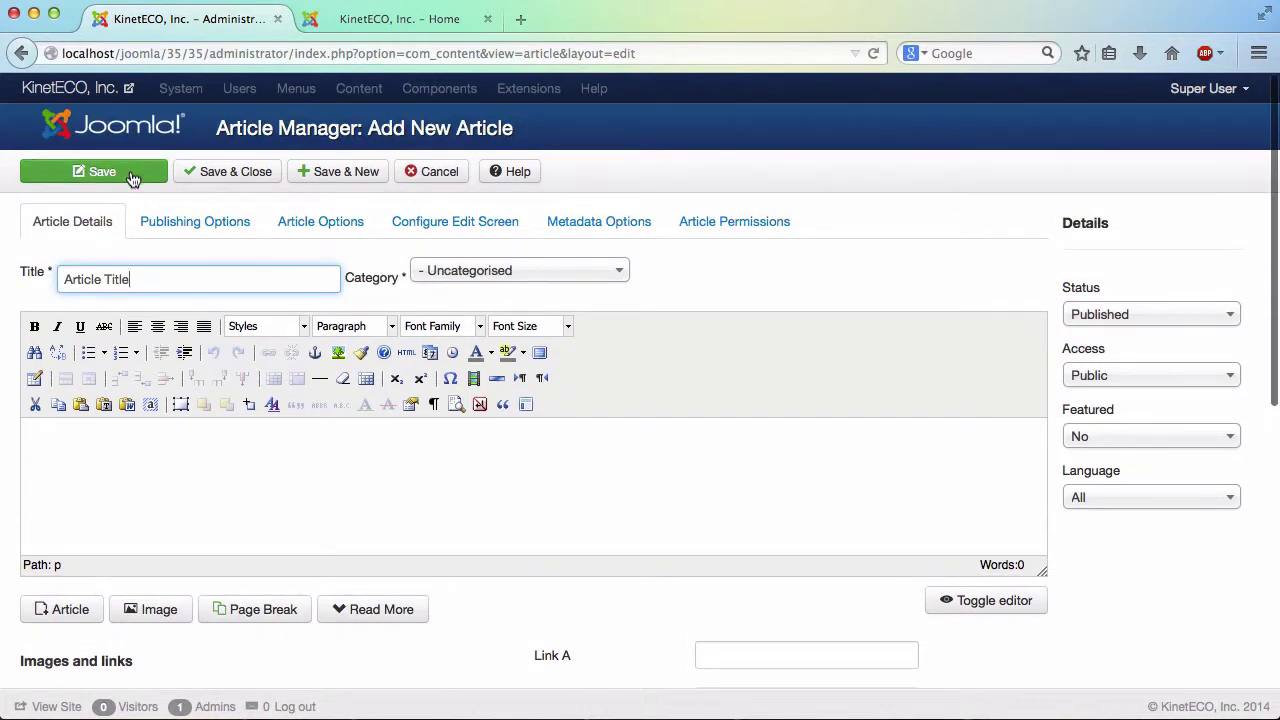
pyautogui.click(131, 176)
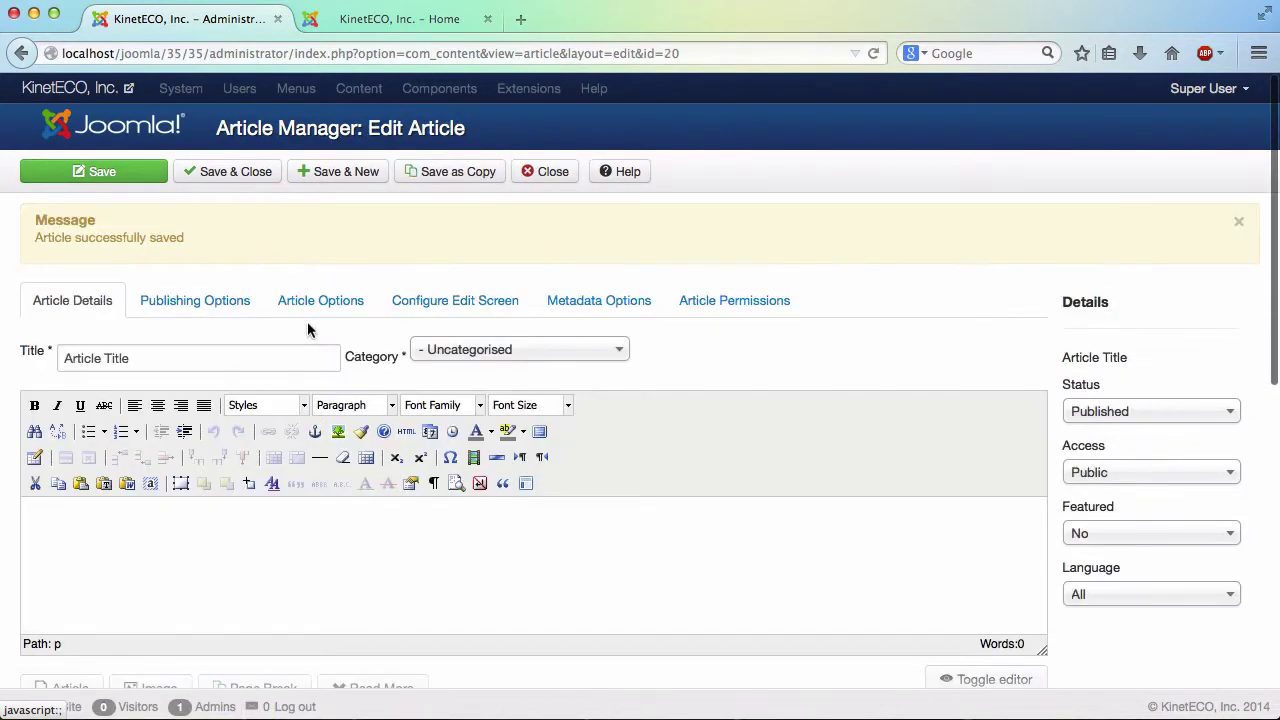
# Step: Close the article and confirm 'Article Title' appears in the list with ID 20
pyautogui.click(530, 171)
pyautogui.scroll(-1, 397, 407)
pyautogui.scroll(-10, 397, 406)
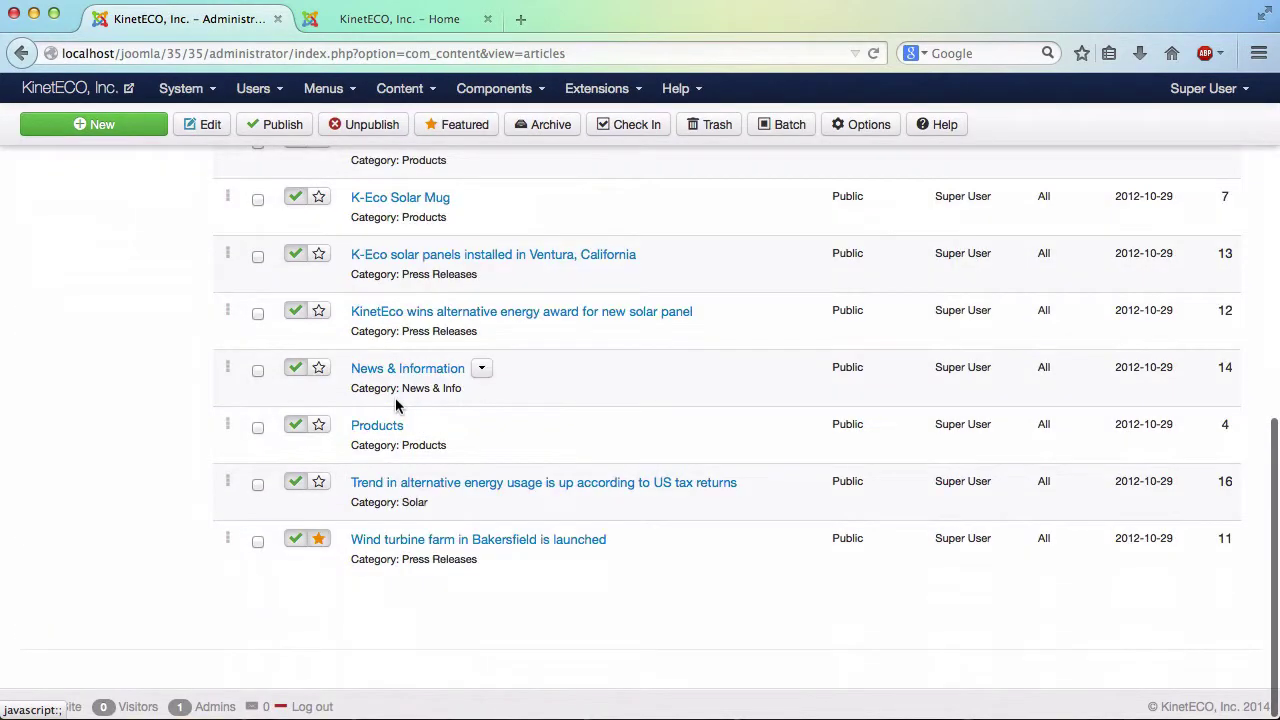
pyautogui.scroll(5, 380, 473)
pyautogui.scroll(6, 380, 474)
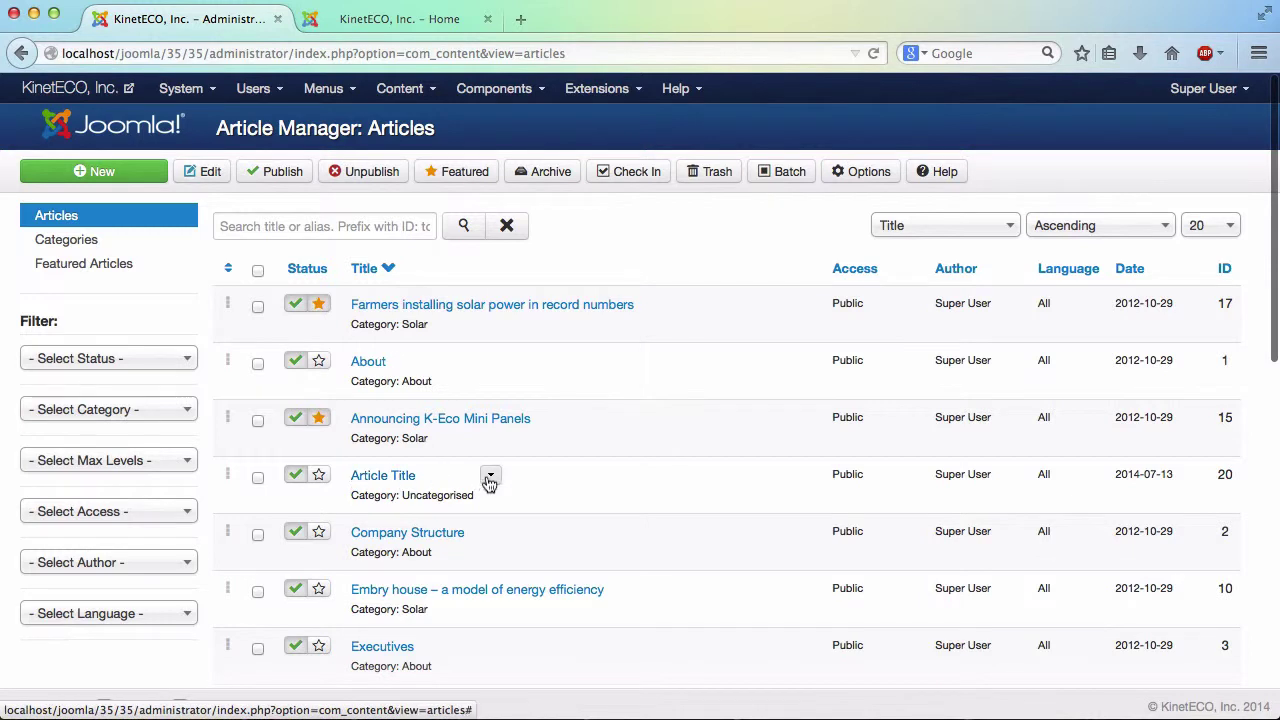
# Step: Open a blank New Menu Item form for the Main Menu
pyautogui.click(323, 90)
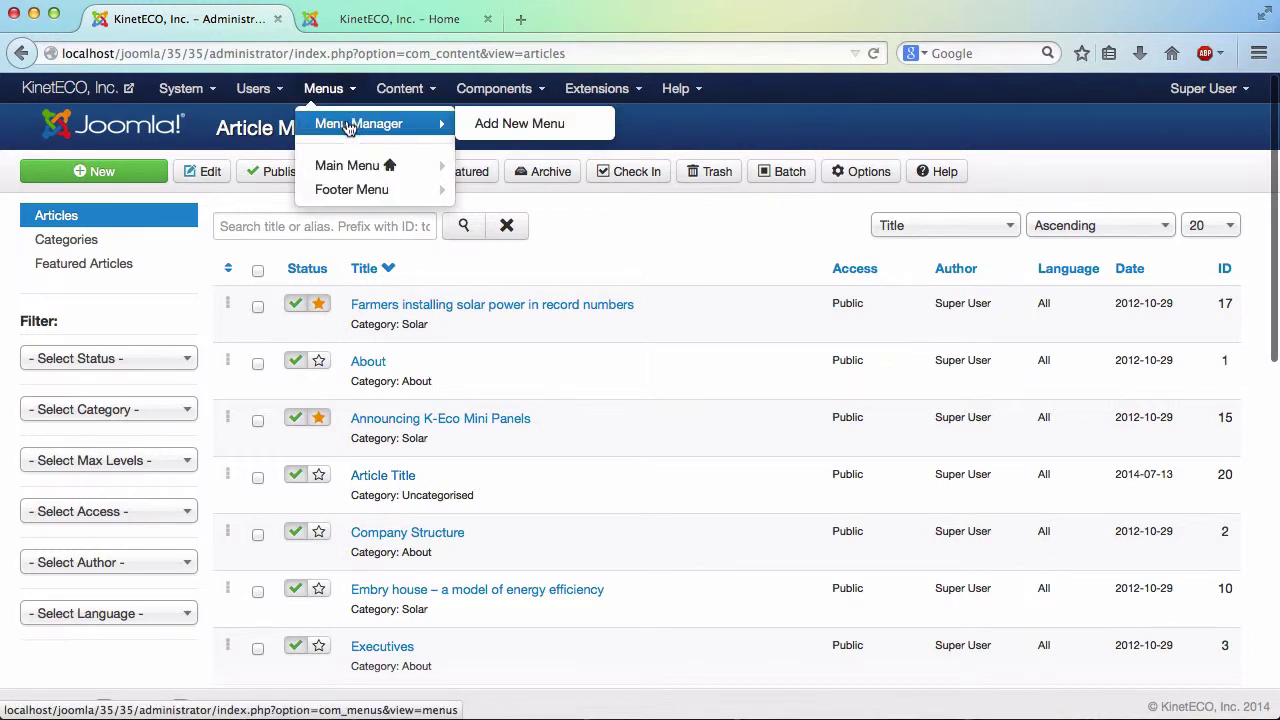
pyautogui.moveTo(348, 167)
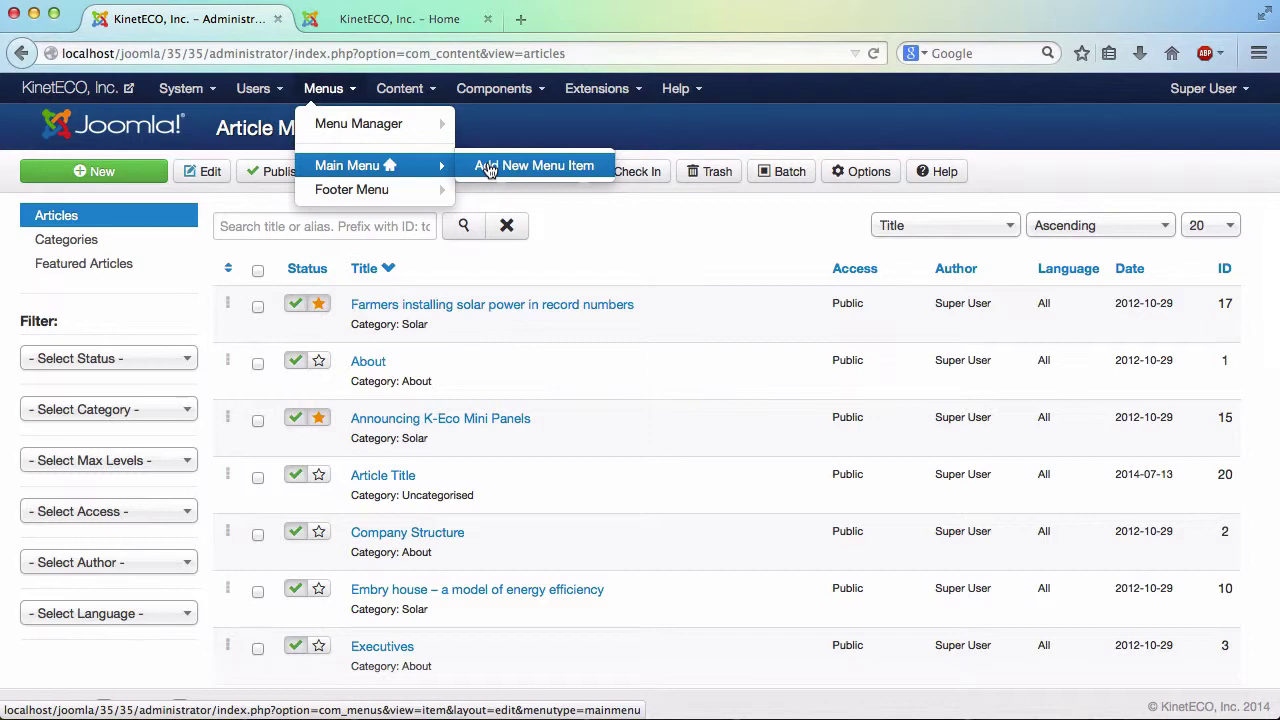
pyautogui.click(490, 170)
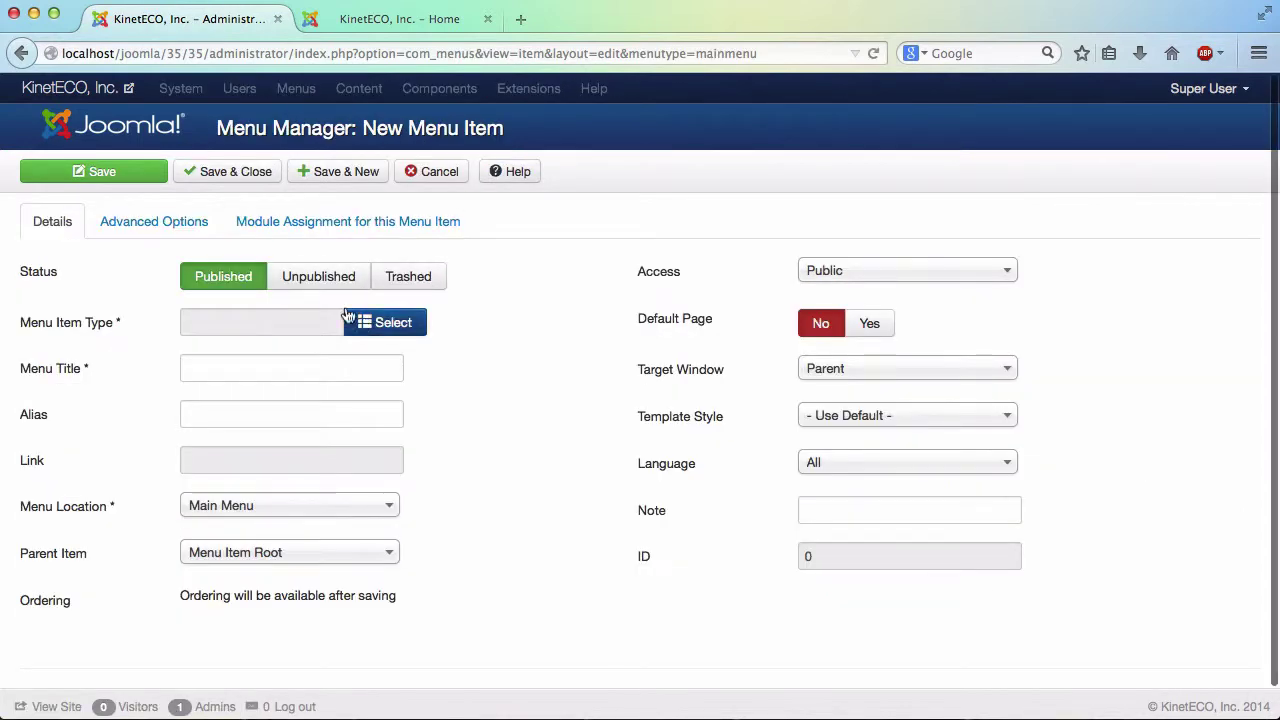
# Step: Set the menu item type to Articles > Single Article linked to 'Article Title'
pyautogui.click(358, 316)
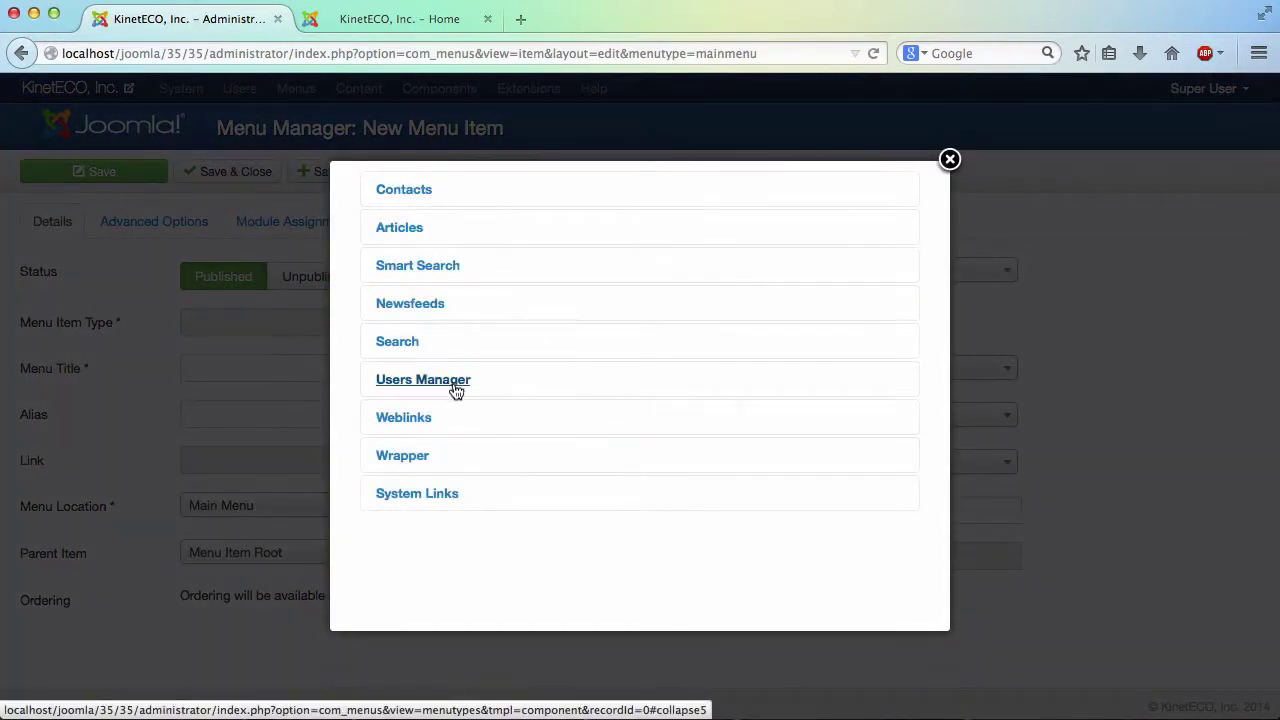
pyautogui.click(410, 229)
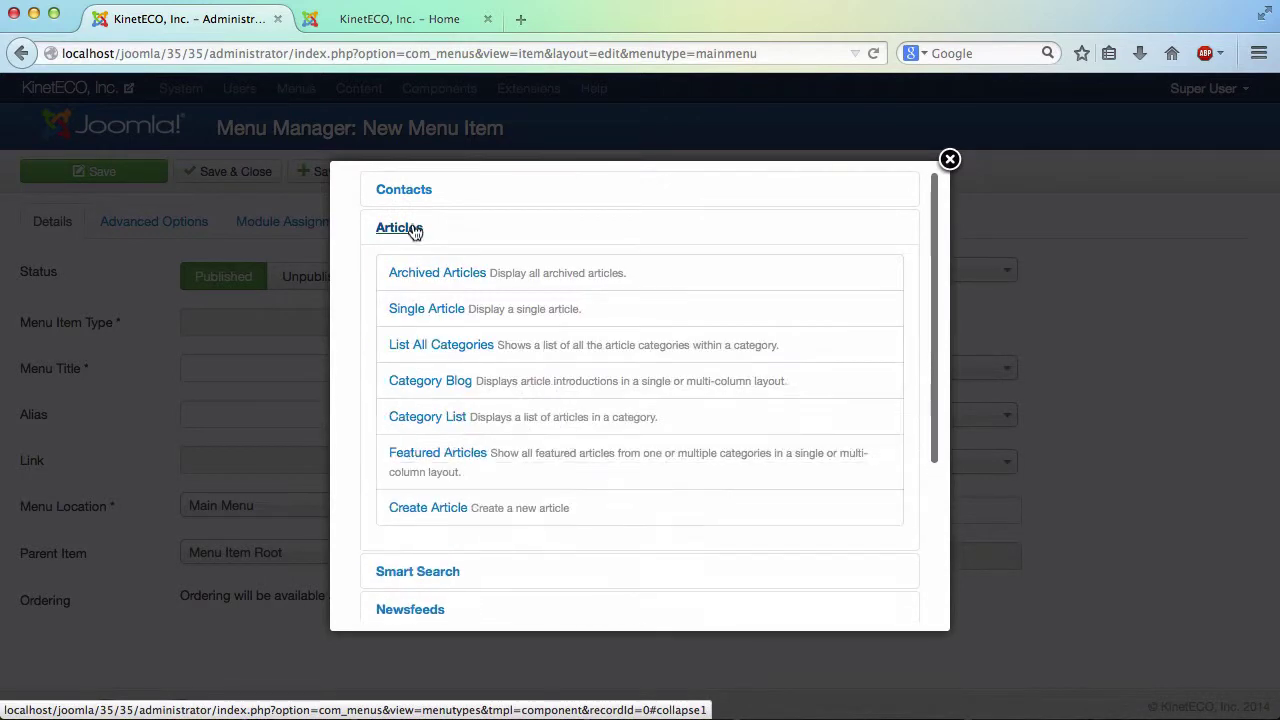
pyautogui.click(431, 312)
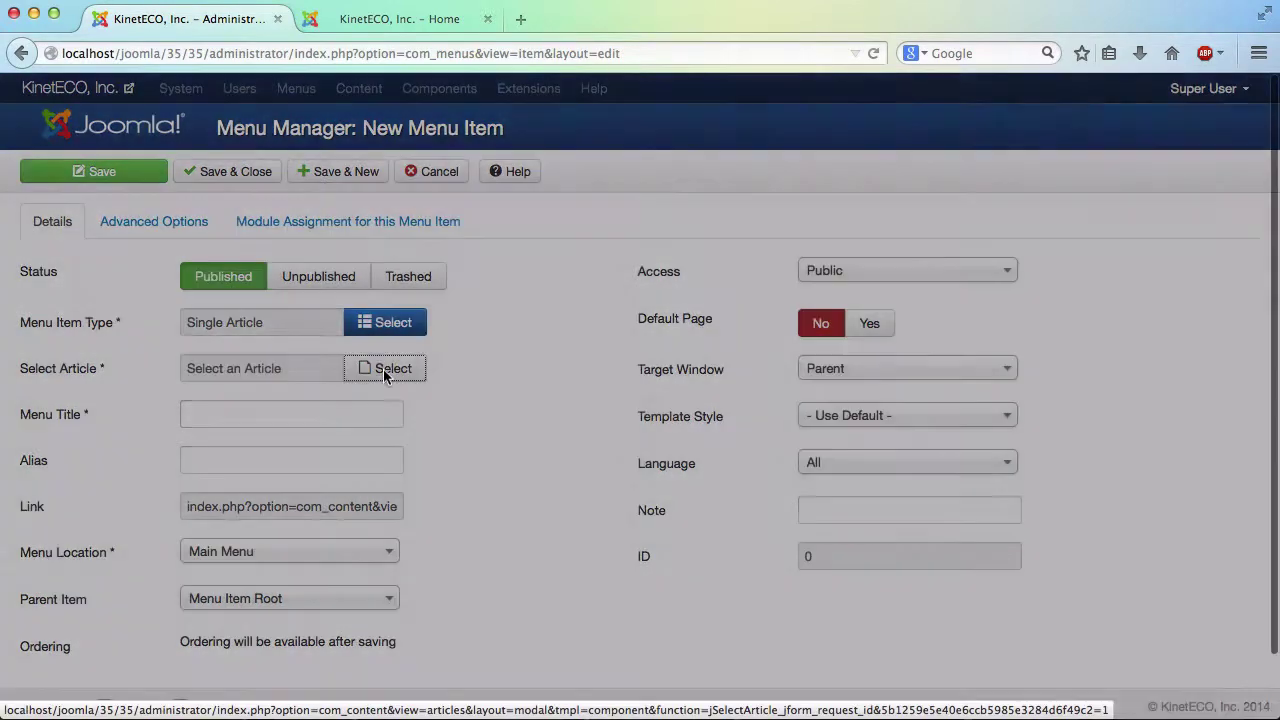
pyautogui.click(383, 369)
pyautogui.scroll(-3, 397, 419)
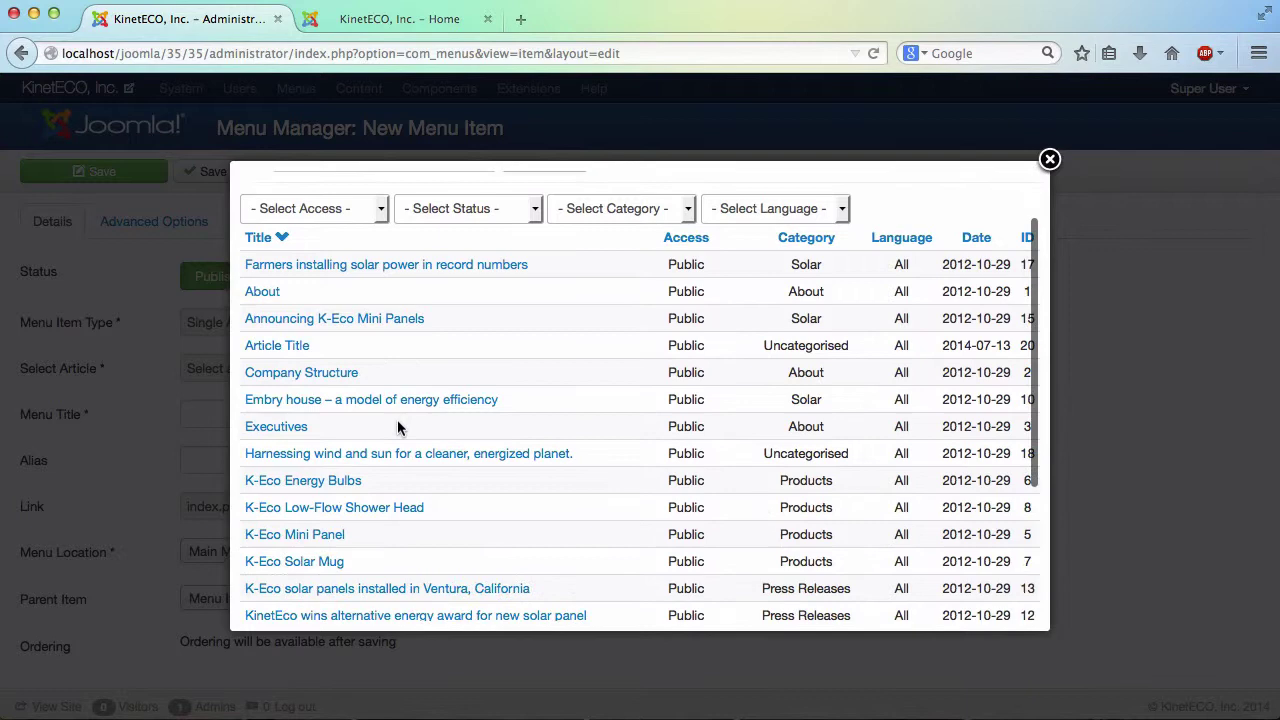
pyautogui.click(279, 347)
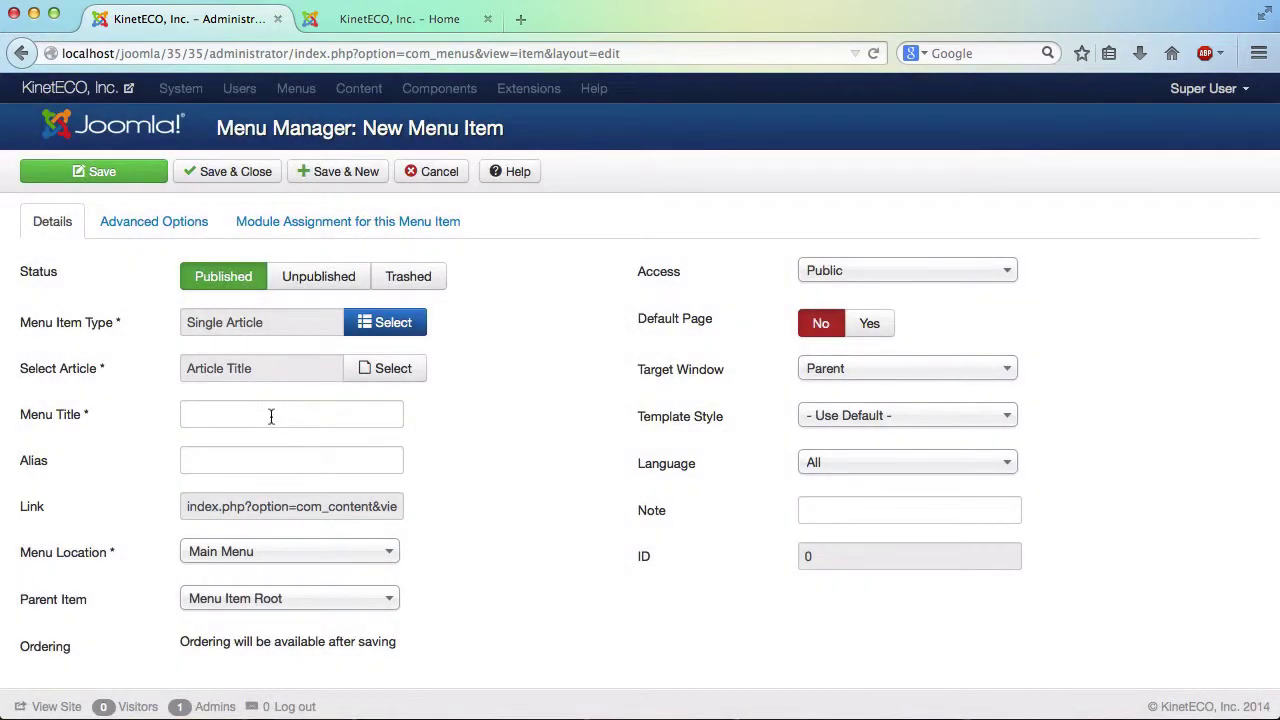
pyautogui.click(271, 416)
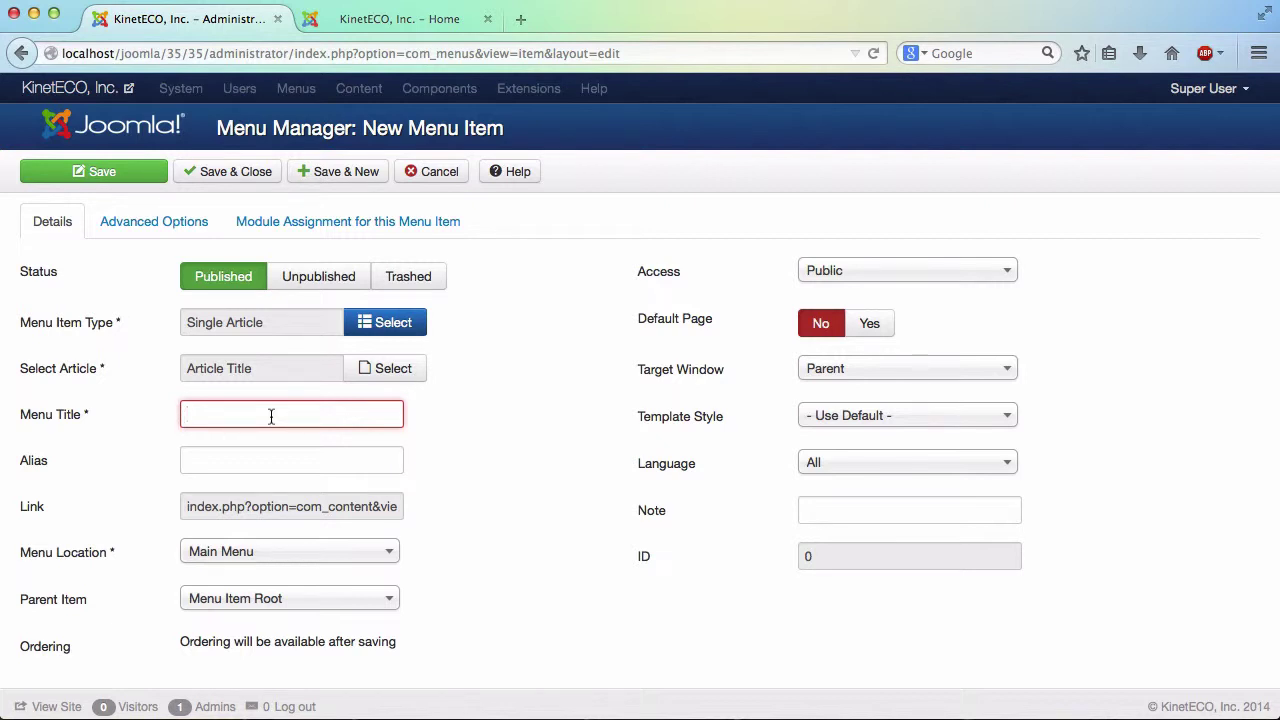
# Step: Enter 'Article Title' as the menu title, correcting an initial 'Article Heading'
pyautogui.write('Ar')
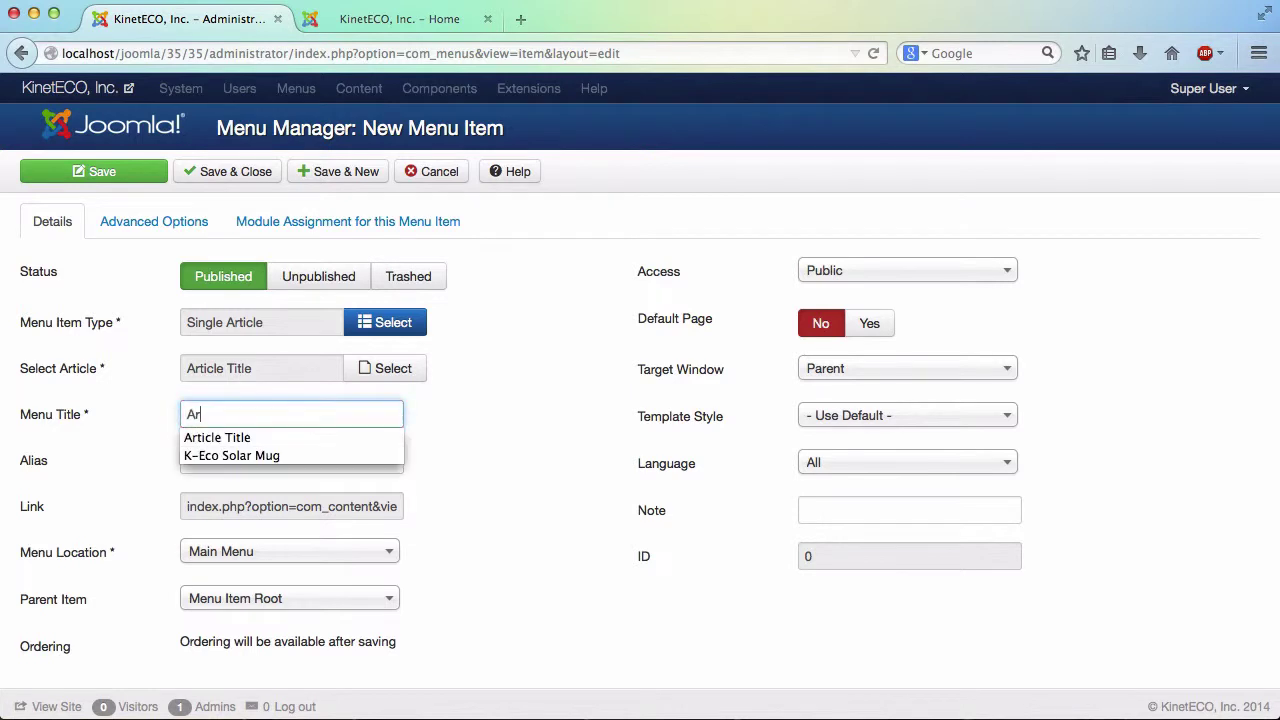
pyautogui.write('ticle')
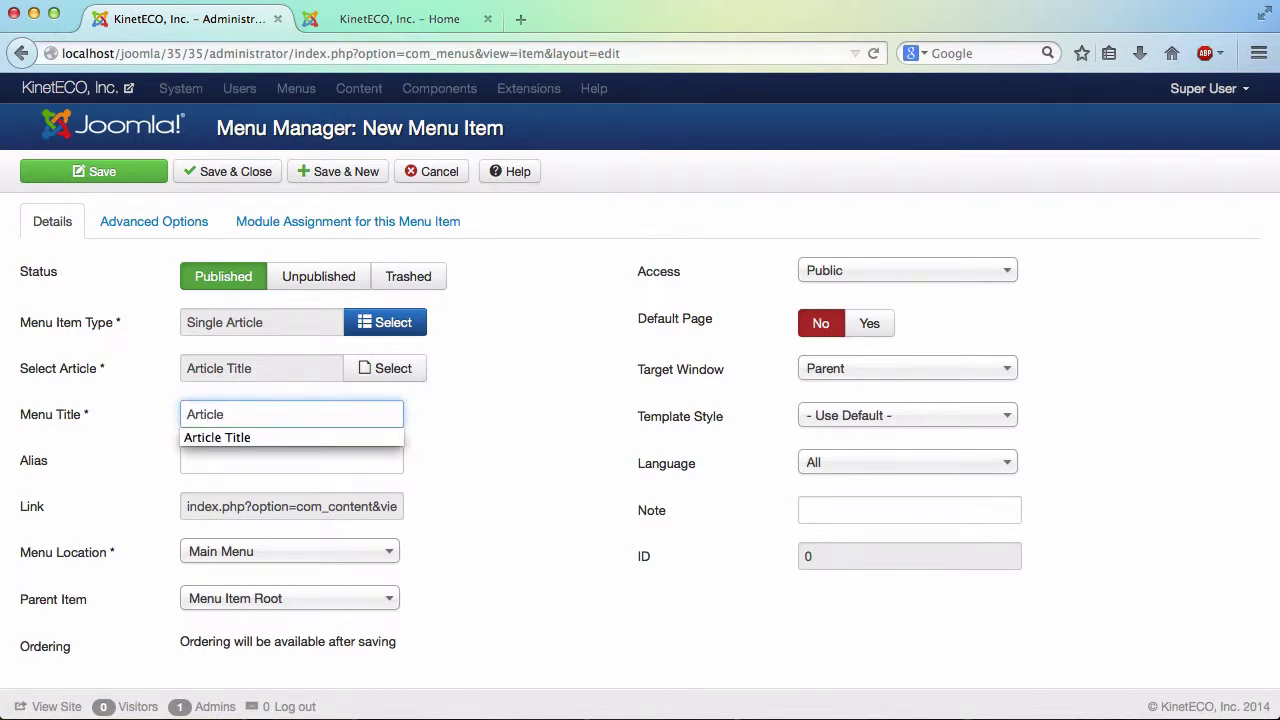
pyautogui.write(' Heading')
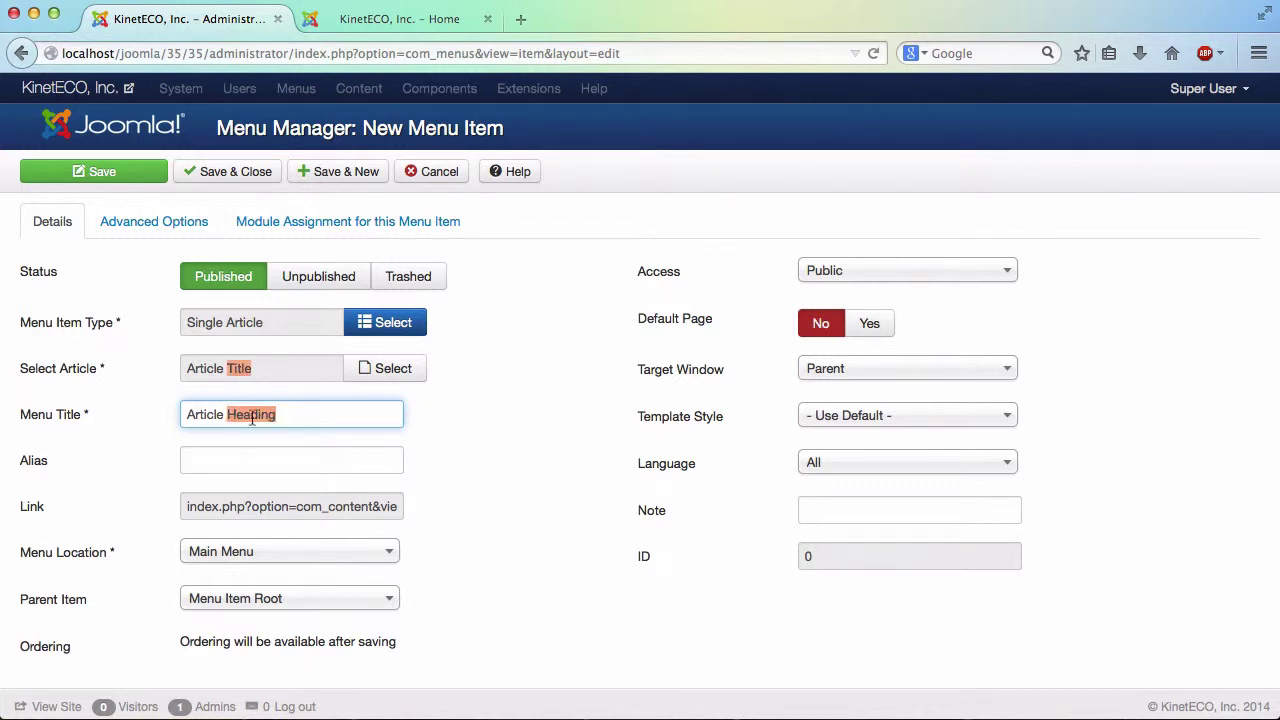
pyautogui.doubleClick(252, 416)
pyautogui.write('Titl')
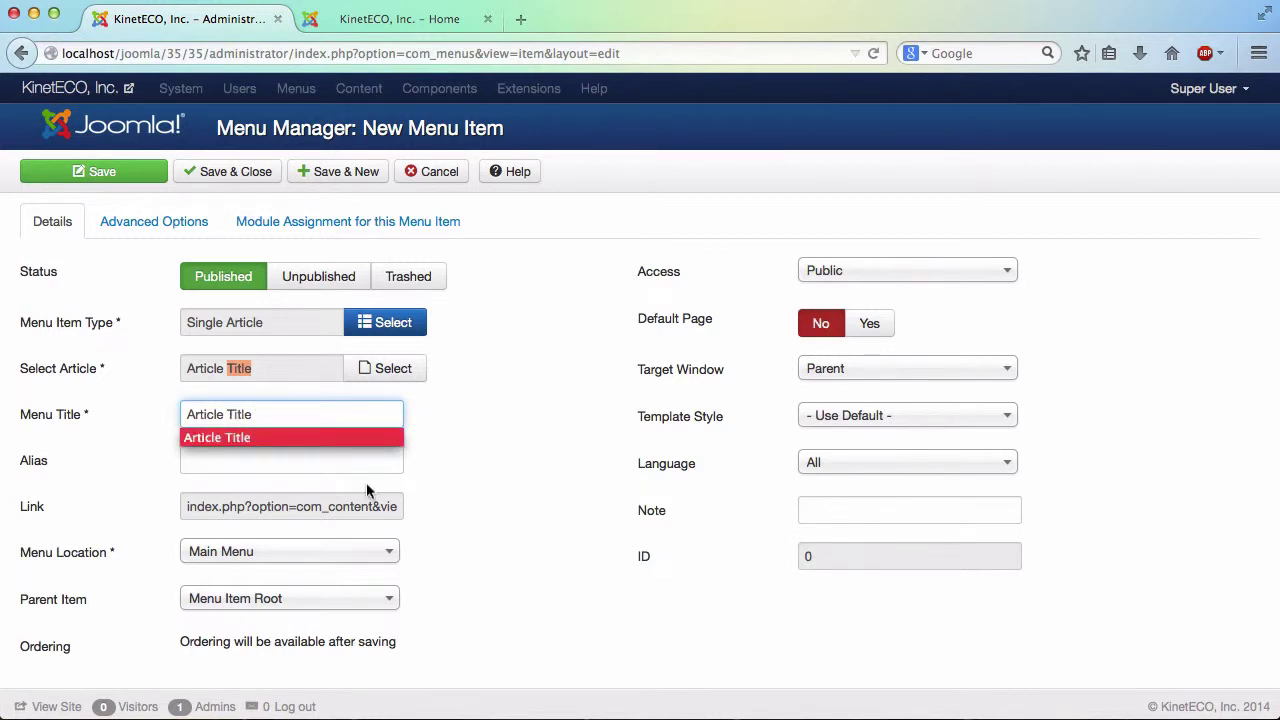
pyautogui.click(441, 516)
pyautogui.scroll(-1, 441, 516)
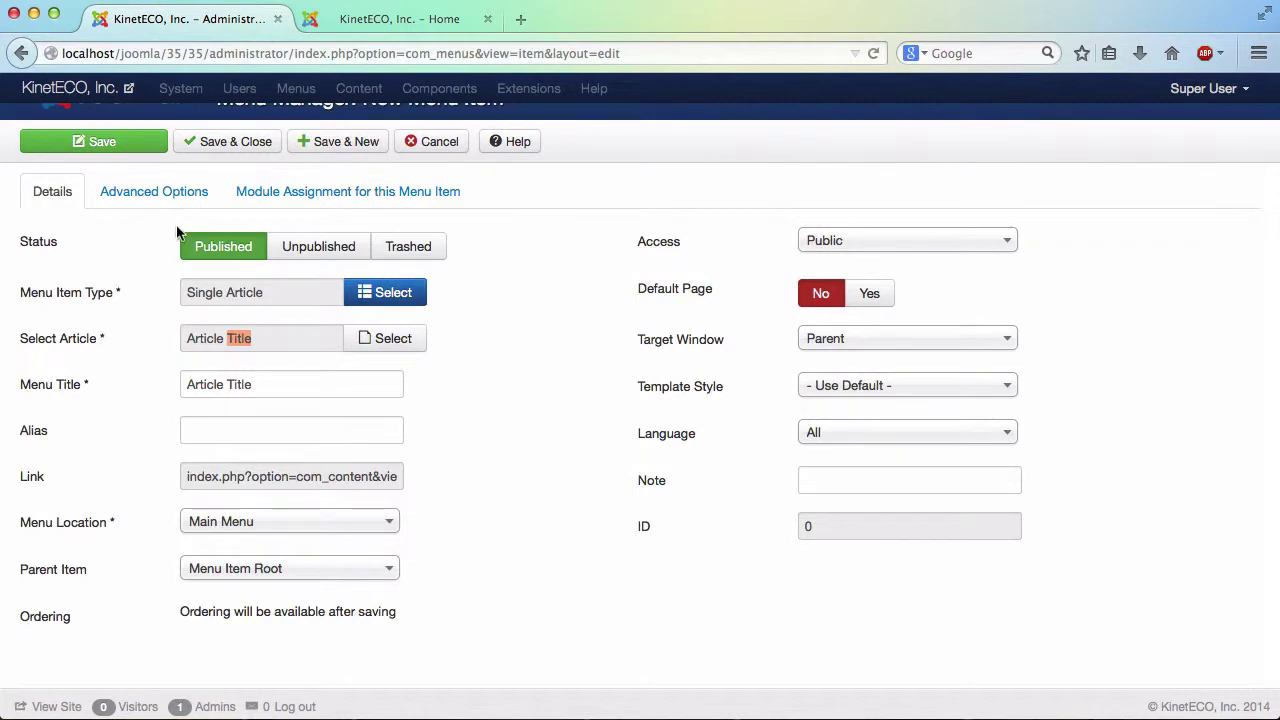
pyautogui.click(155, 195)
pyautogui.scroll(-10, 214, 471)
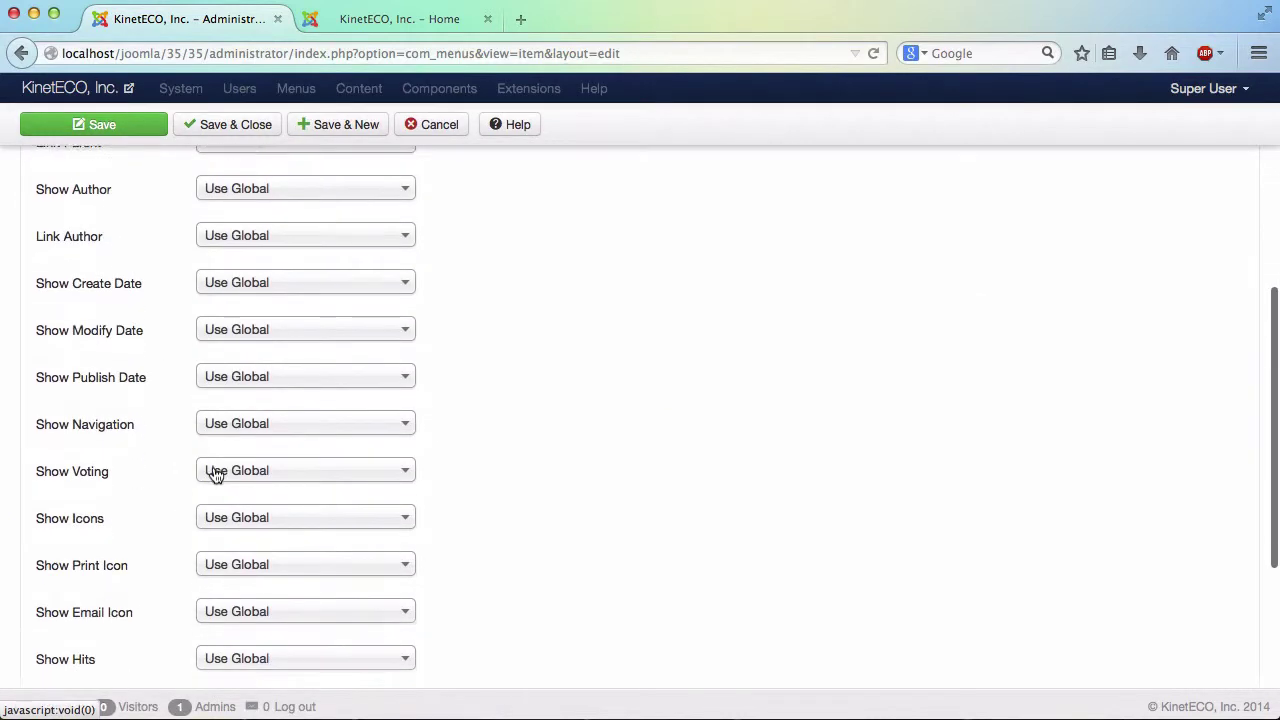
pyautogui.scroll(5, 189, 481)
pyautogui.scroll(5, 187, 483)
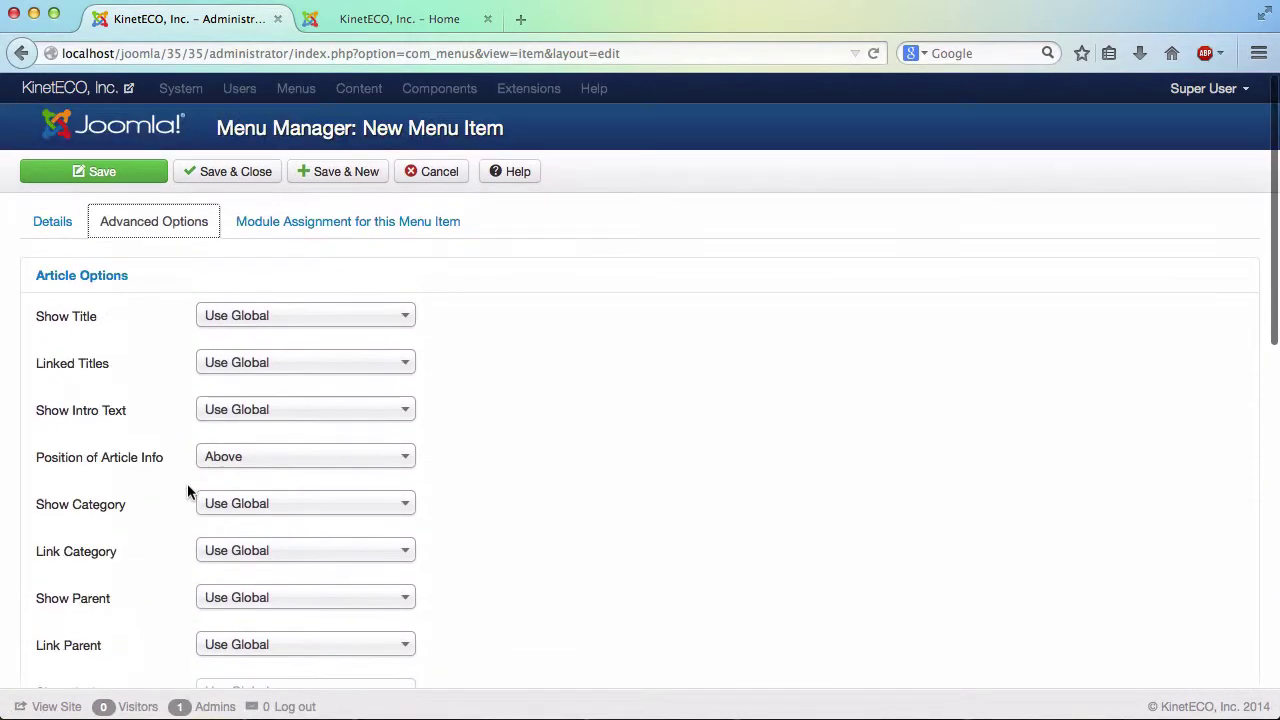
pyautogui.click(114, 280)
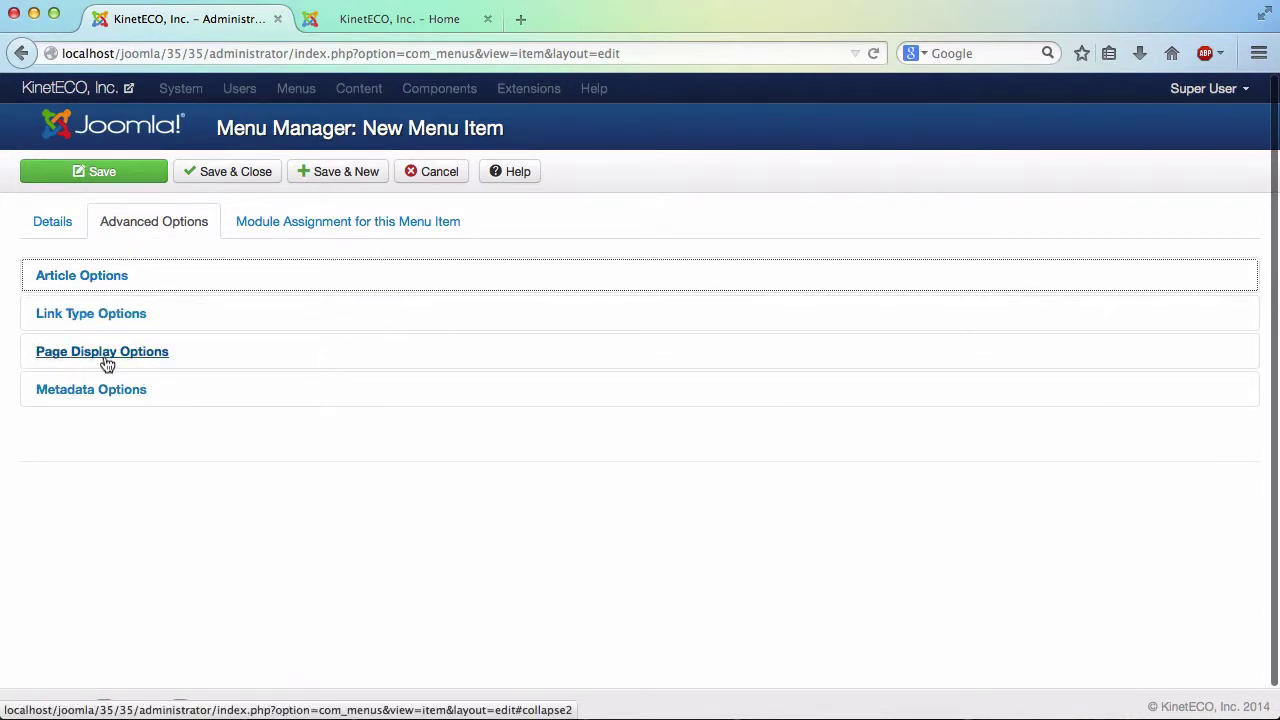
pyautogui.click(121, 360)
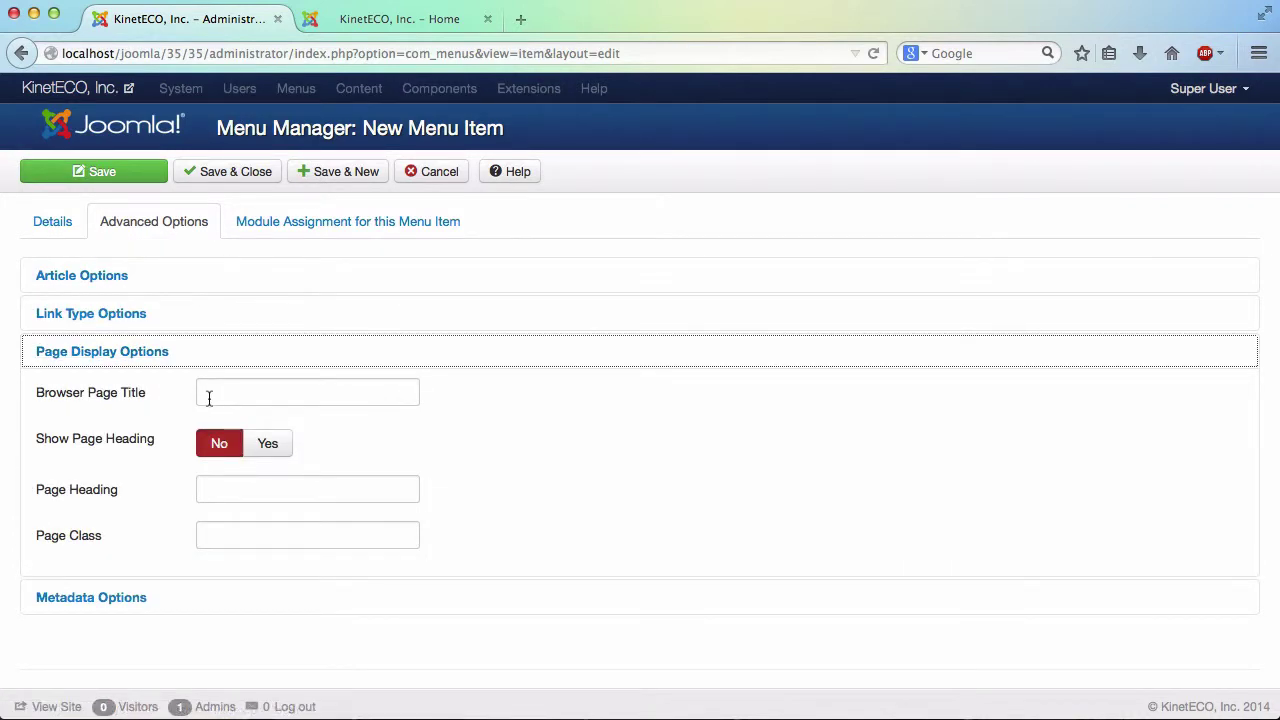
pyautogui.click(26, 221)
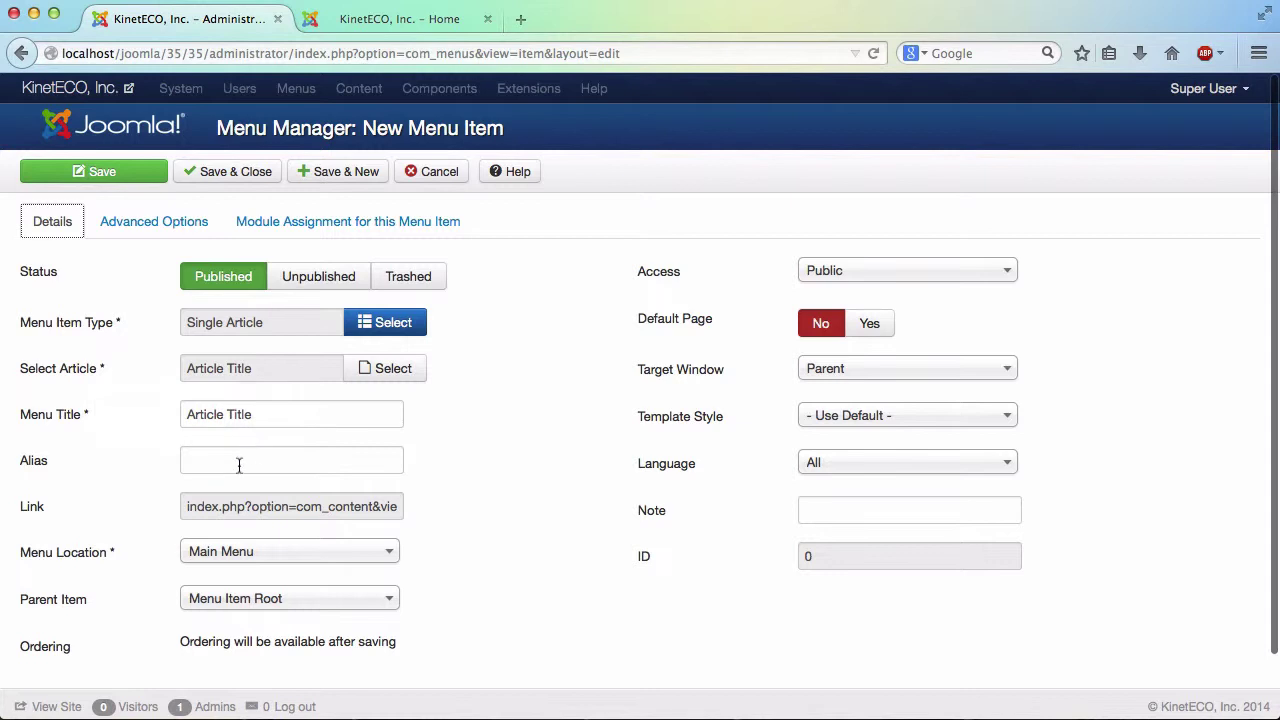
pyautogui.scroll(-1, 238, 465)
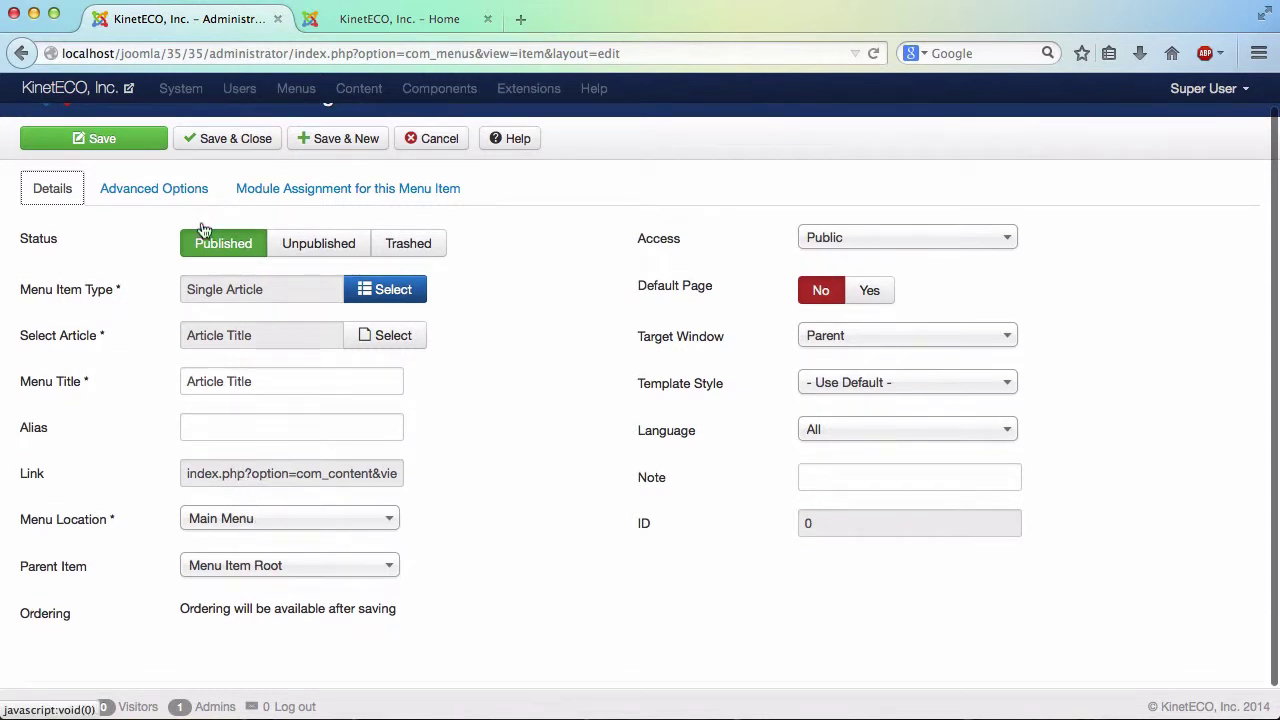
pyautogui.click(265, 521)
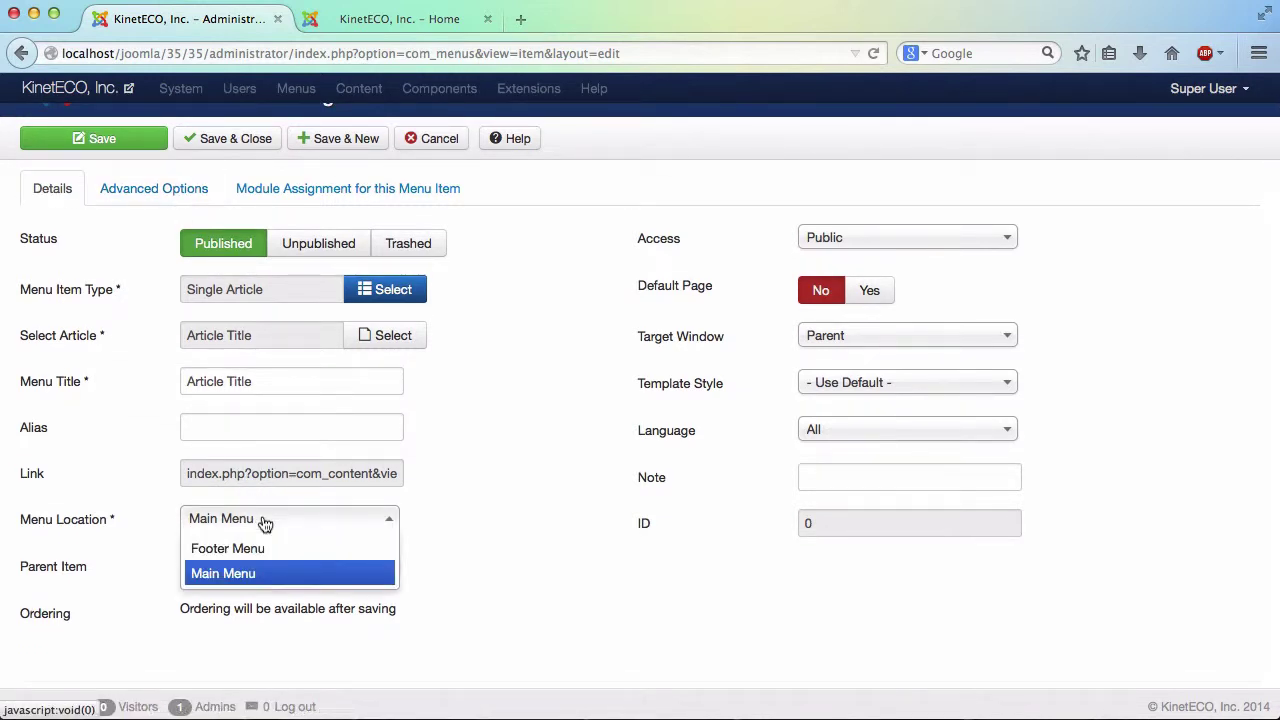
pyautogui.click(280, 573)
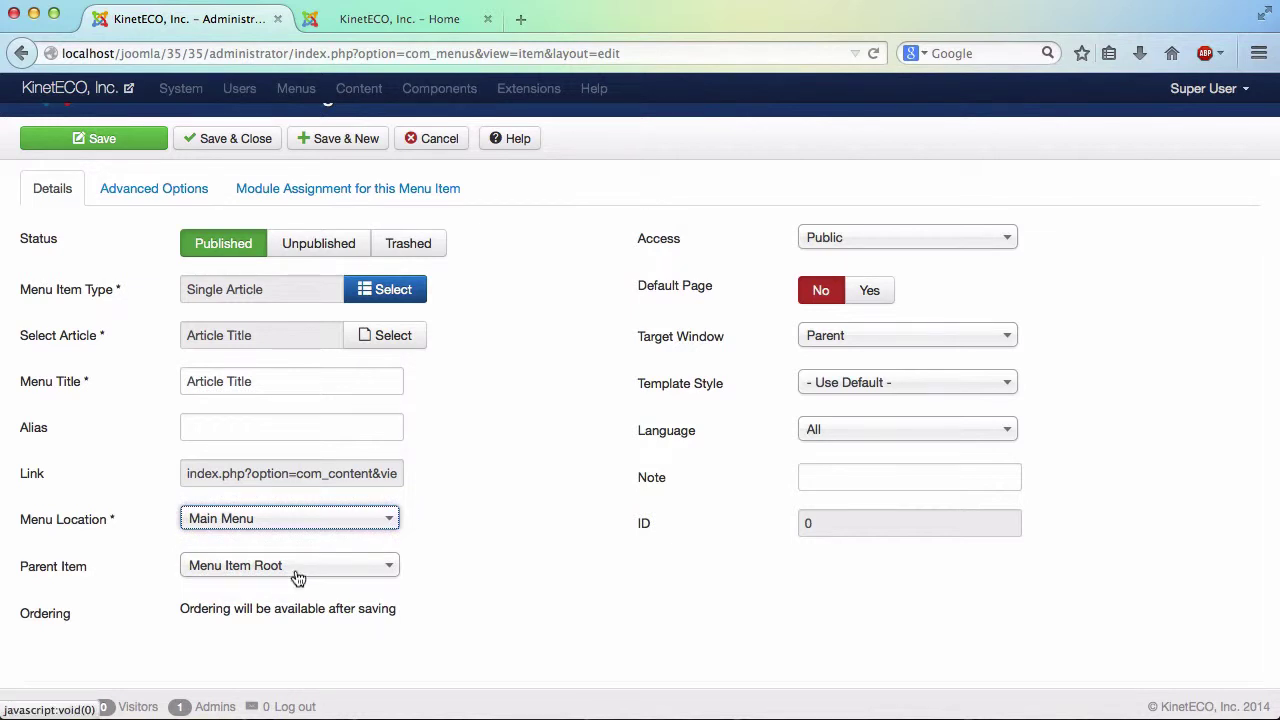
pyautogui.click(298, 575)
pyautogui.scroll(-3, 505, 575)
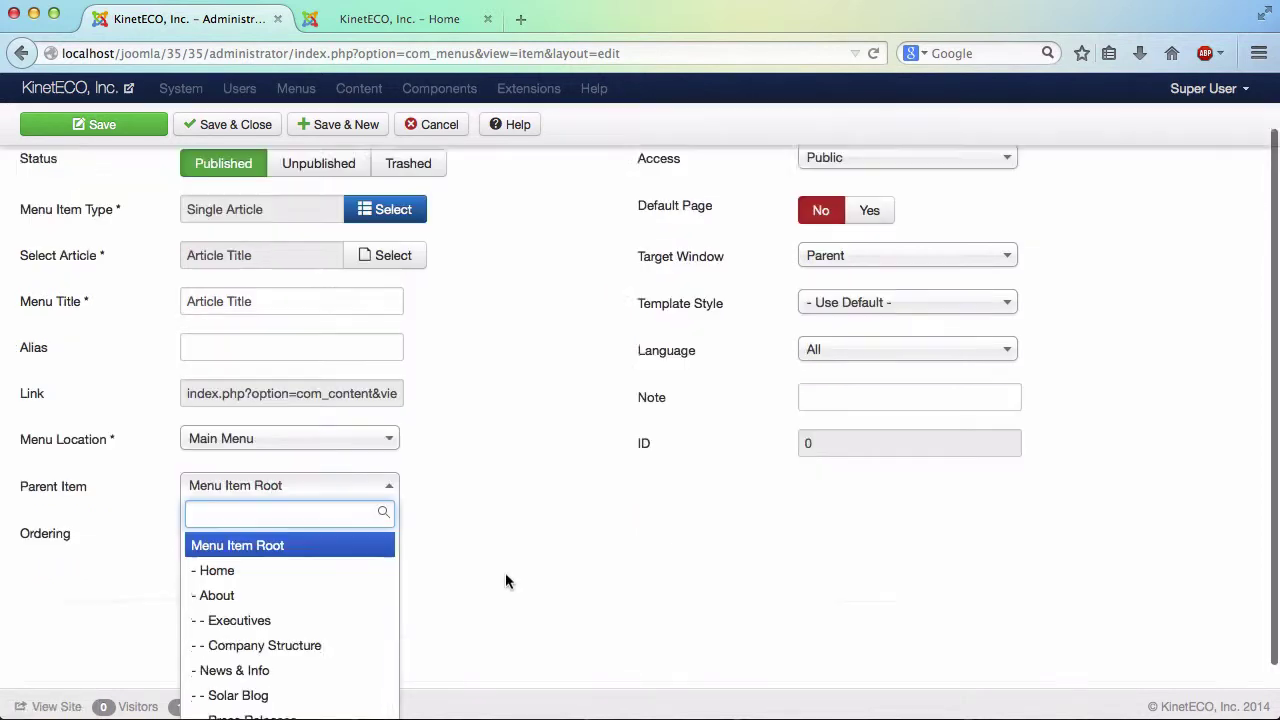
pyautogui.scroll(-3, 330, 601)
pyautogui.scroll(2, 330, 601)
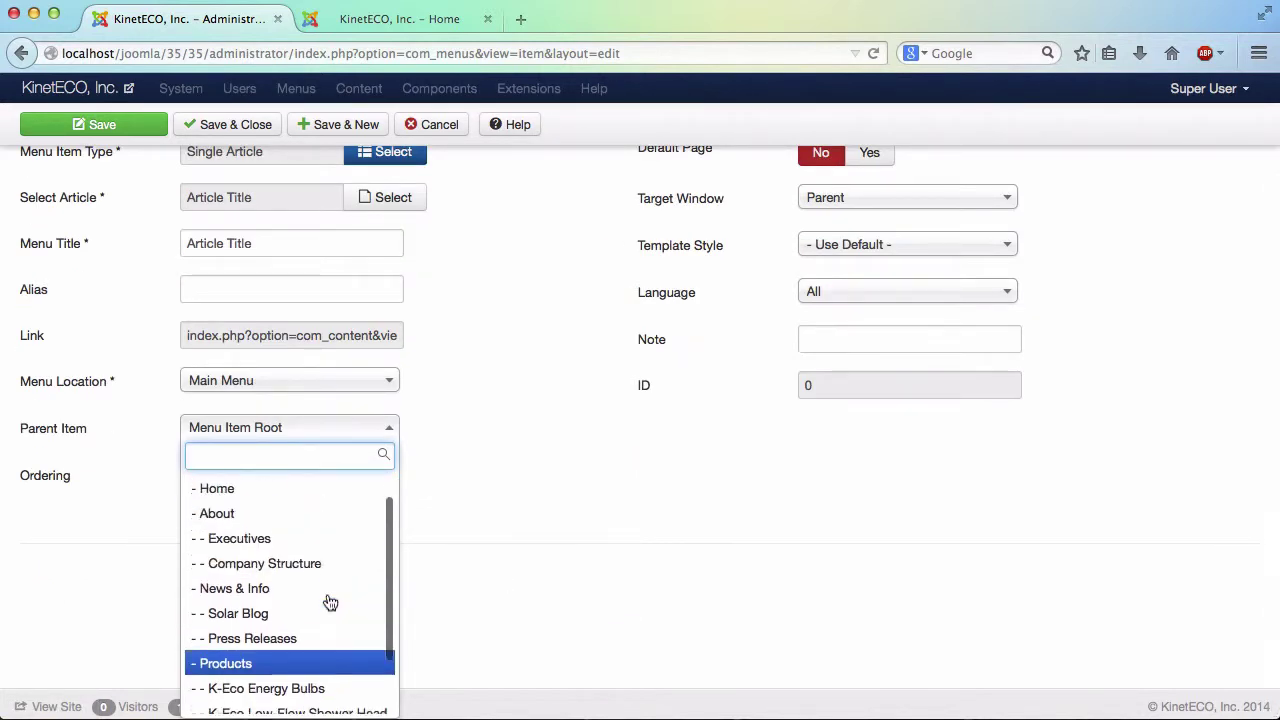
pyautogui.scroll(1, 330, 601)
pyautogui.click(460, 522)
pyautogui.scroll(4, 460, 522)
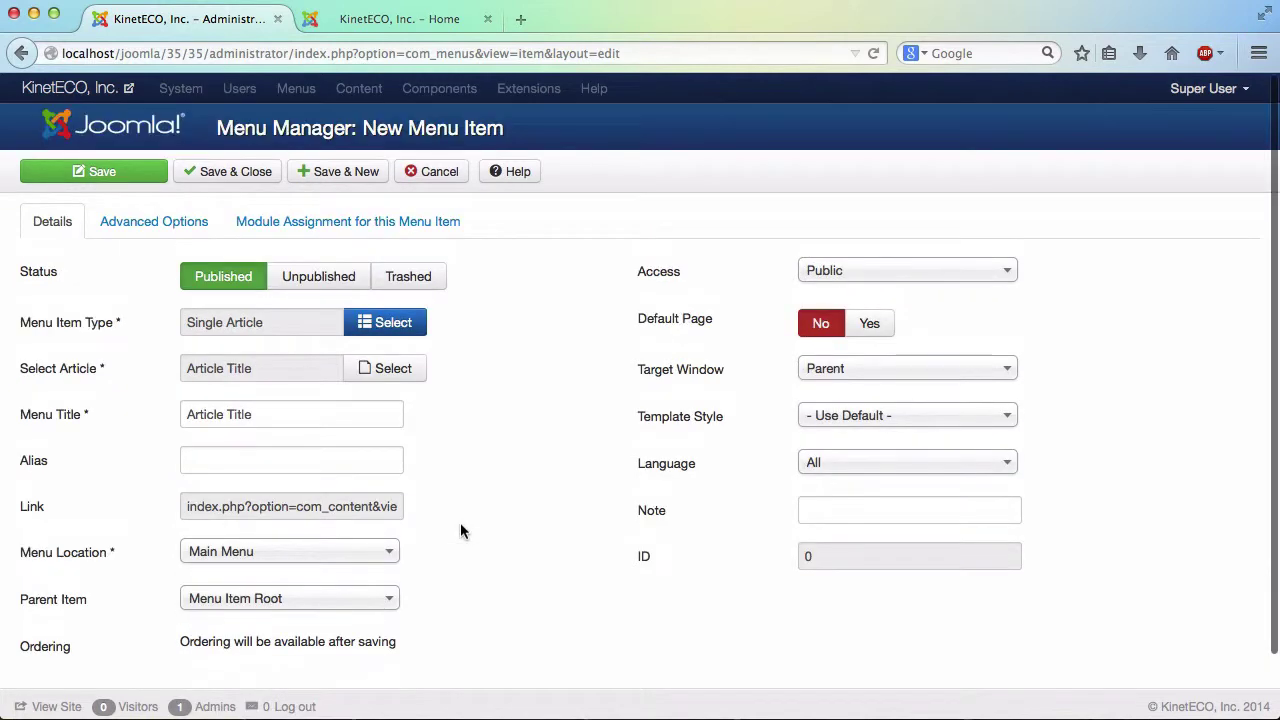
# Step: Set the menu item's Browser Page Title to 'Browser Page Title' under Page Display Options
pyautogui.click(166, 218)
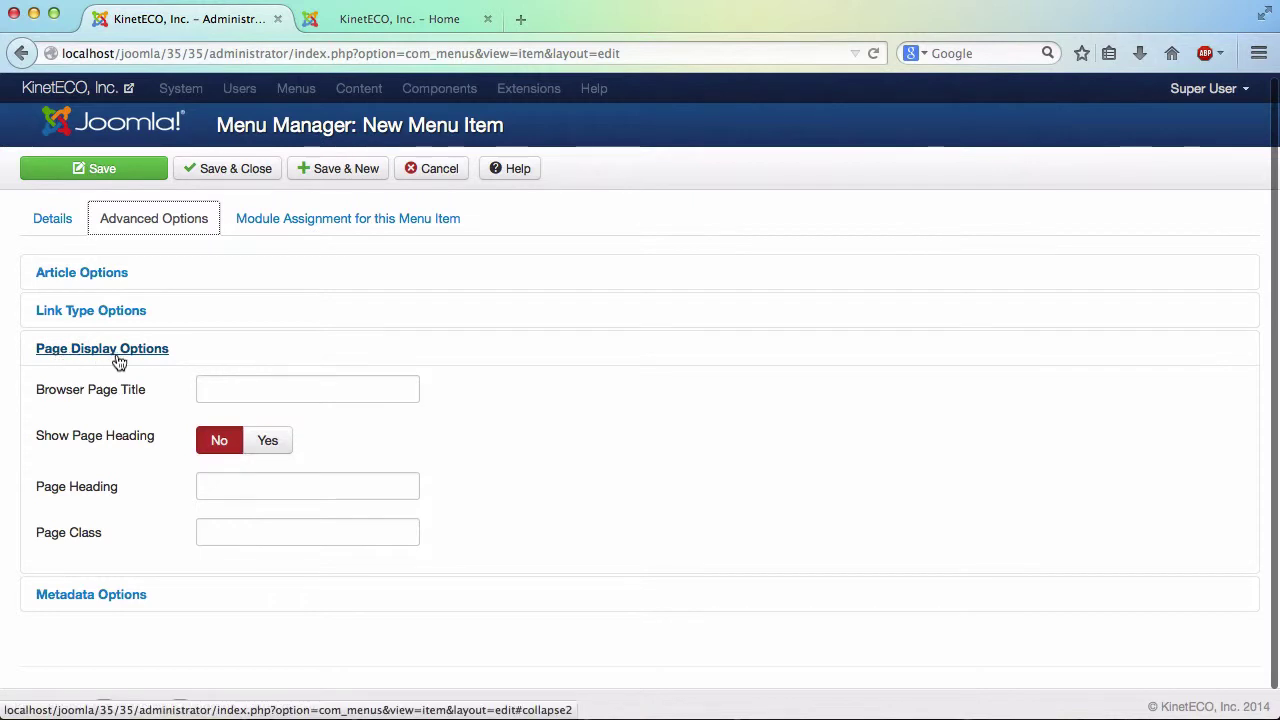
pyautogui.click(221, 390)
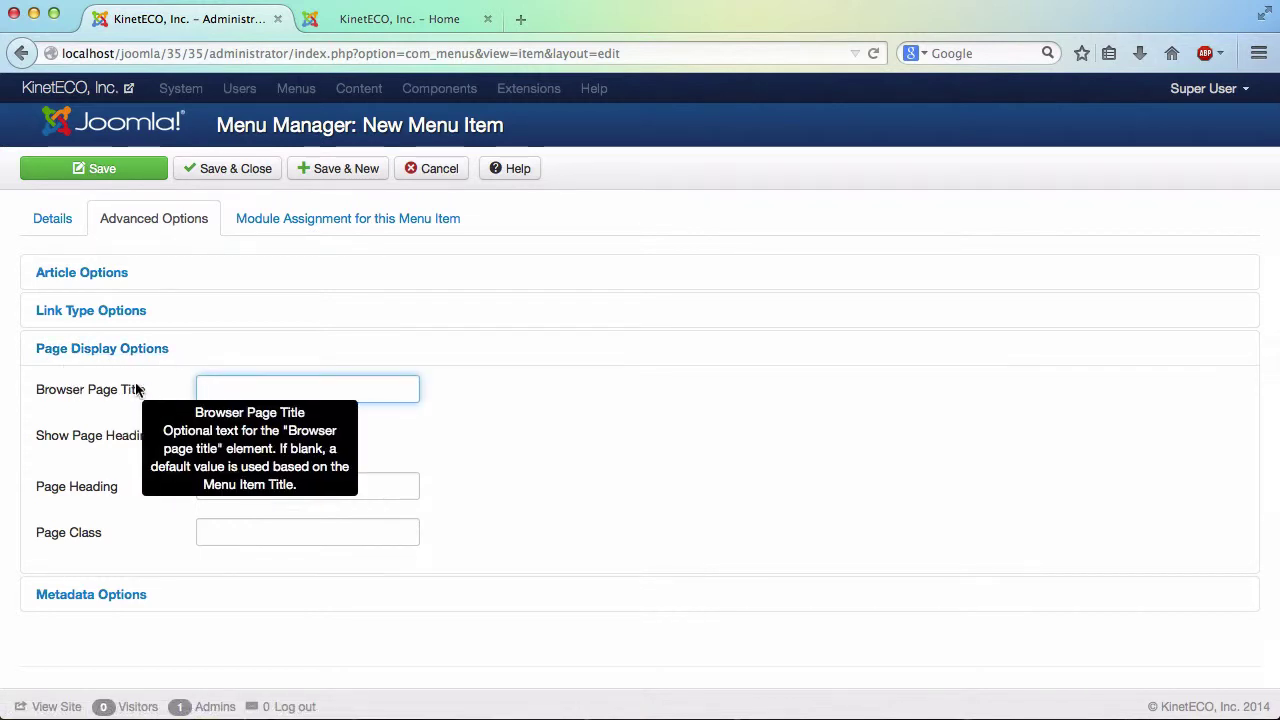
pyautogui.moveTo(146, 390); pyautogui.dragTo(41, 392)
pyautogui.hotkey('ctrl', 'c')
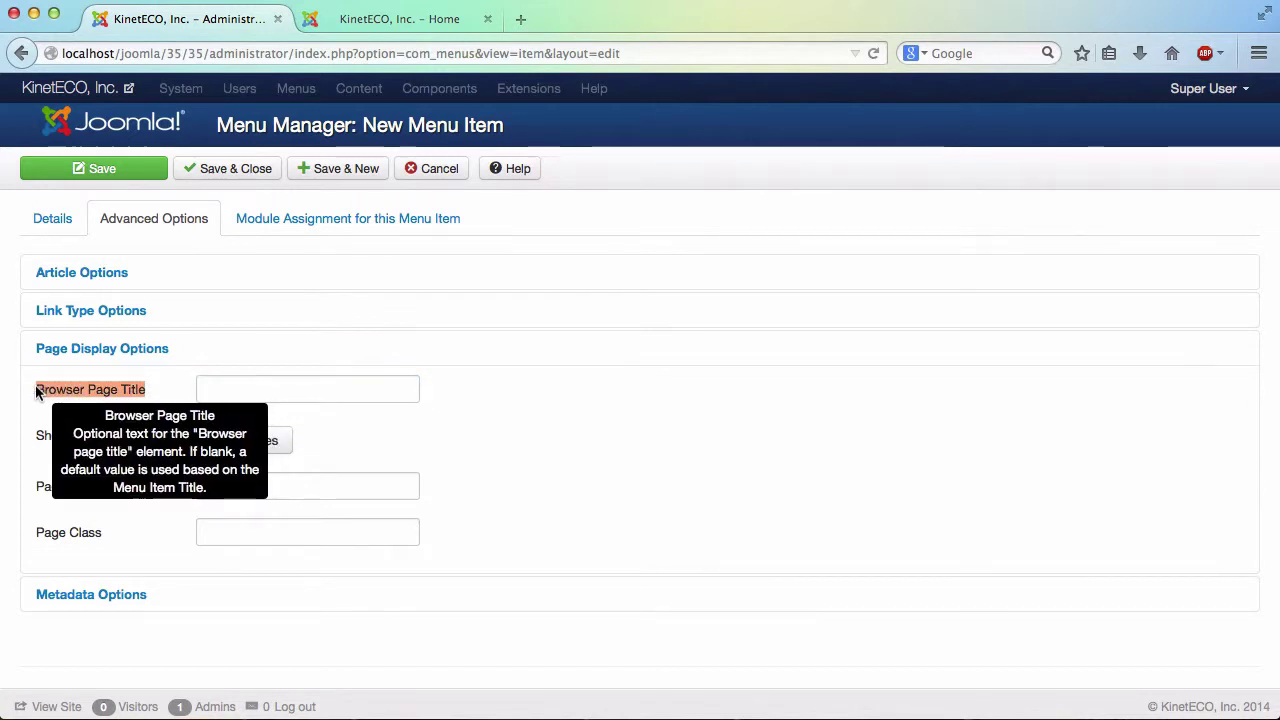
pyautogui.click(232, 389)
pyautogui.hotkey('ctrl', 'v')
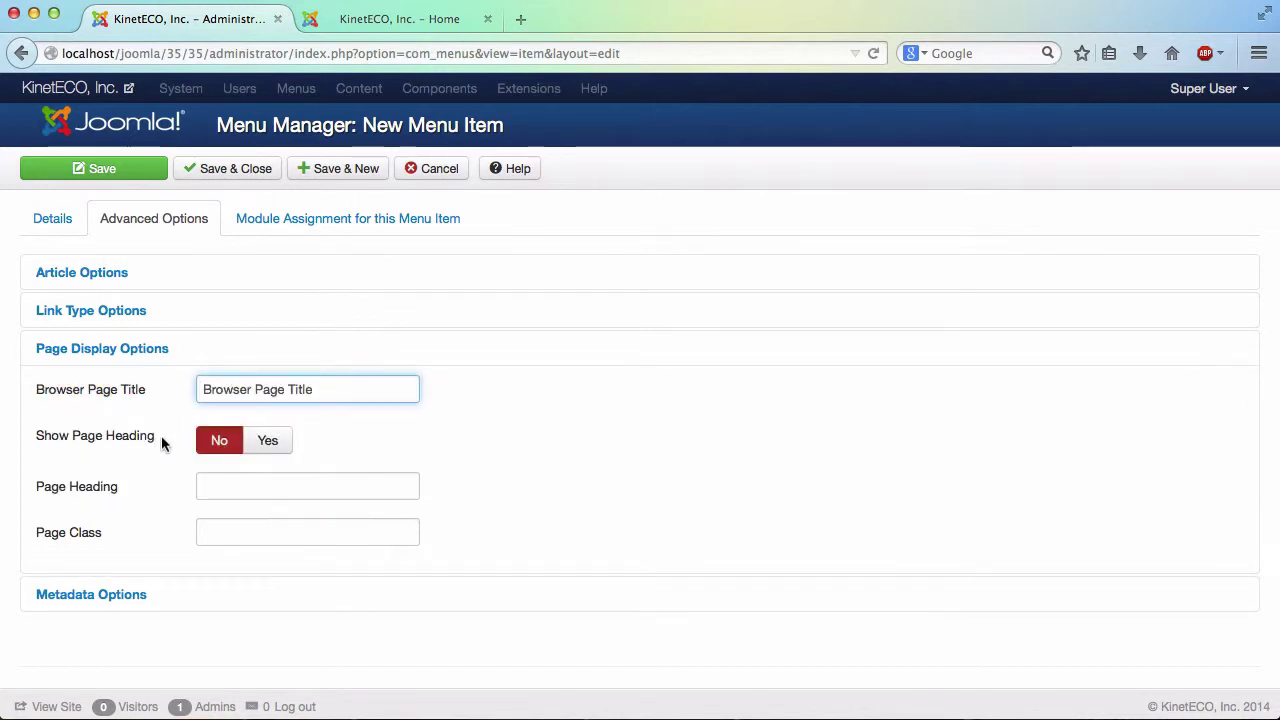
# Step: Show the page heading with text 'Page Heading', then save and close the menu item
pyautogui.click(262, 442)
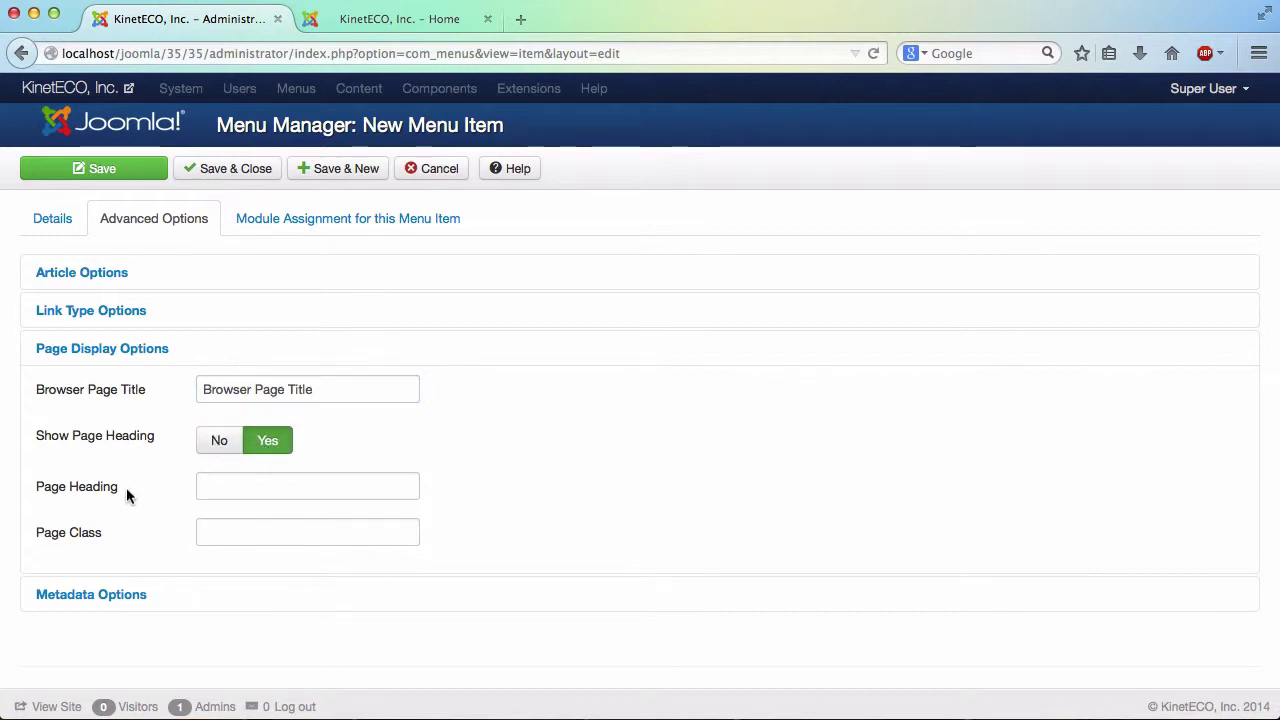
pyautogui.moveTo(126, 487); pyautogui.dragTo(36, 488)
pyautogui.hotkey('ctrl', 'c')
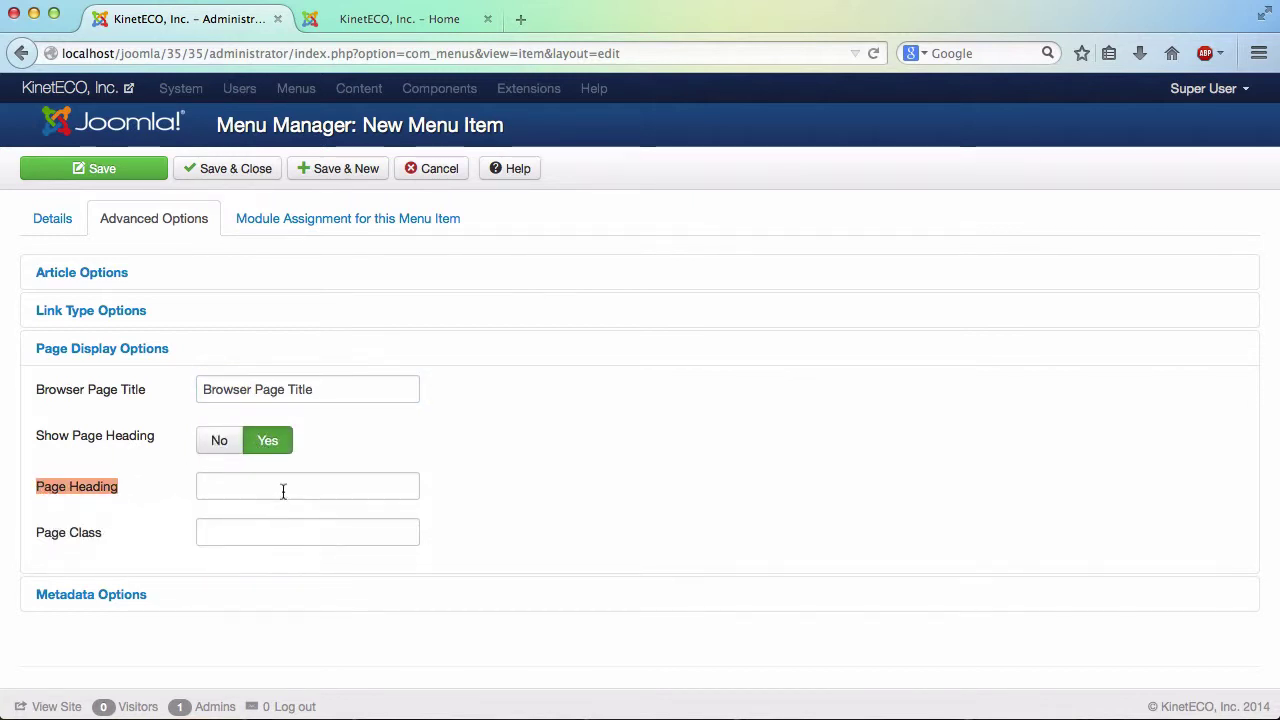
pyautogui.click(283, 488)
pyautogui.hotkey('ctrl', 'v')
pyautogui.click(220, 170)
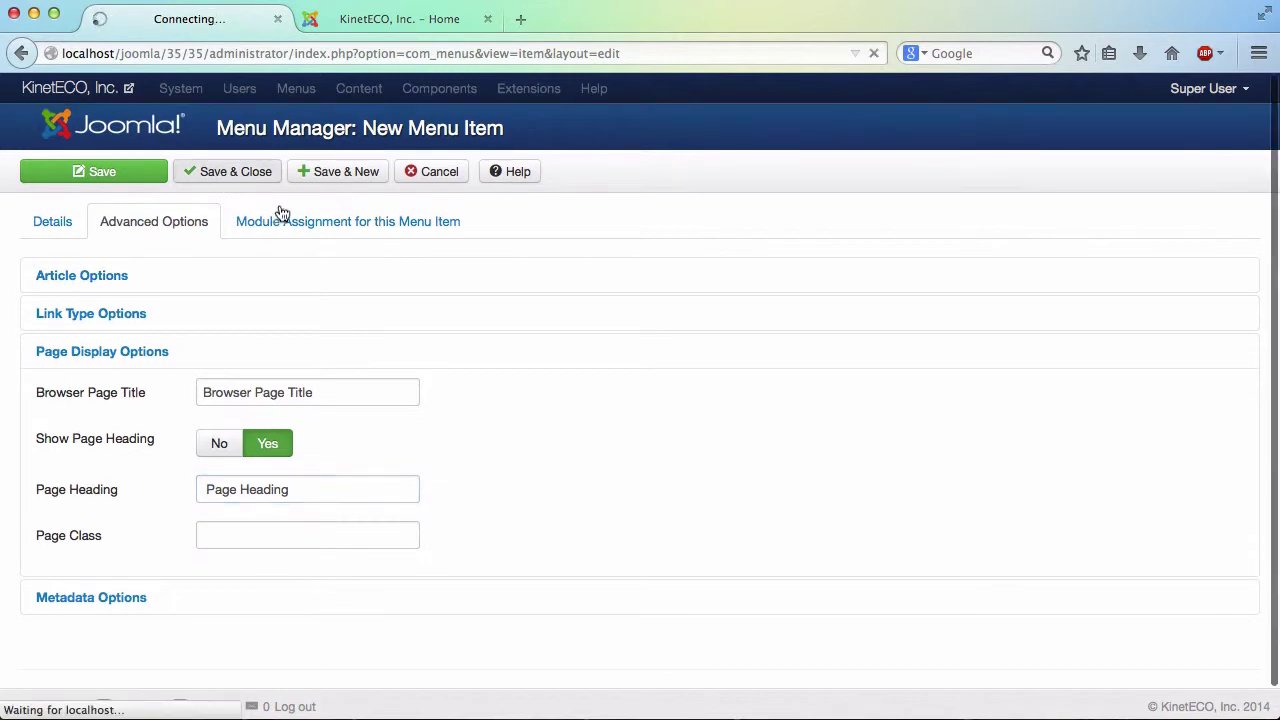
# Step: Reload the public site to see the new menu link, then return to the administrator
pyautogui.click(420, 28)
pyautogui.click(873, 53)
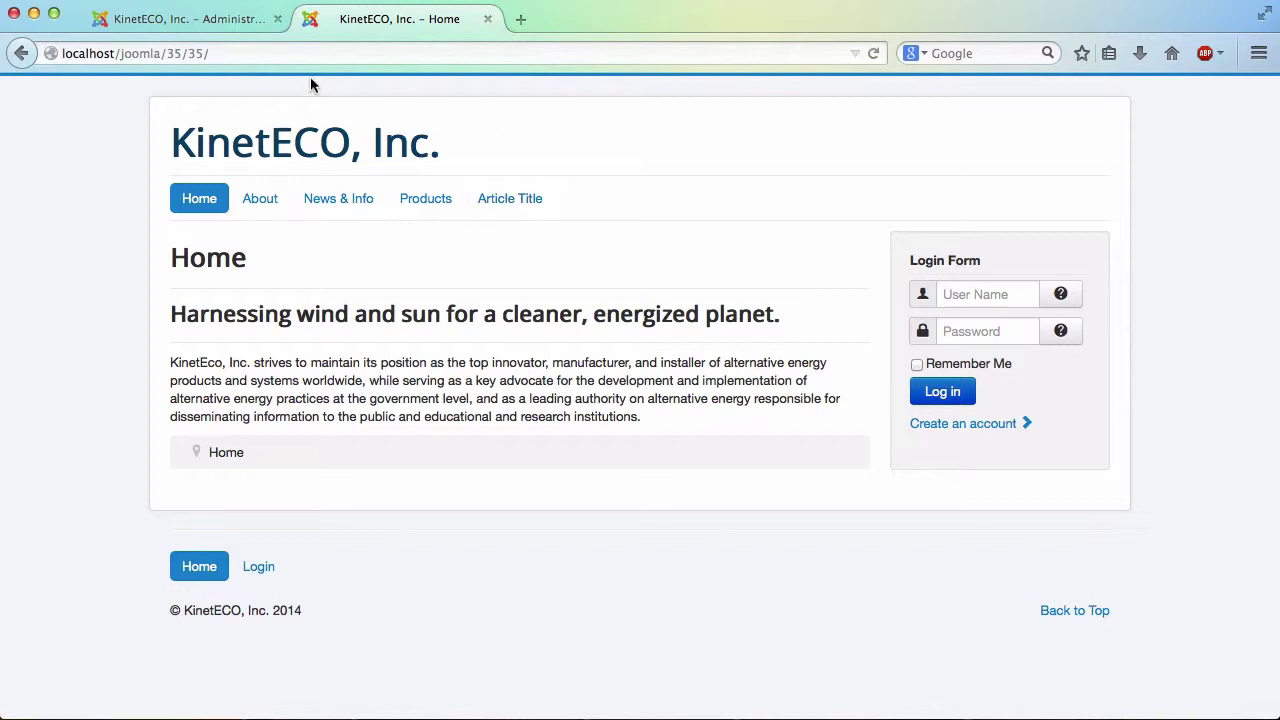
pyautogui.click(190, 18)
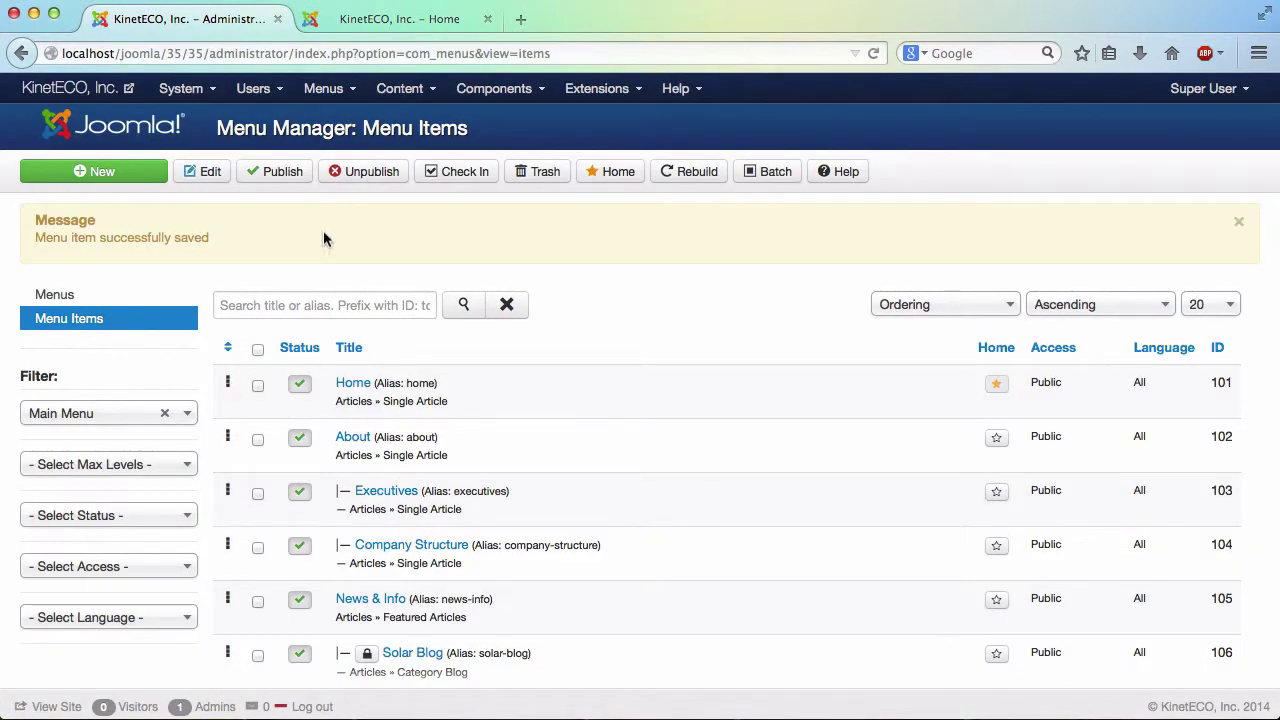
# Step: Open the Main Menu items list and scroll down to the Article Title entry (item 118)
pyautogui.click(323, 90)
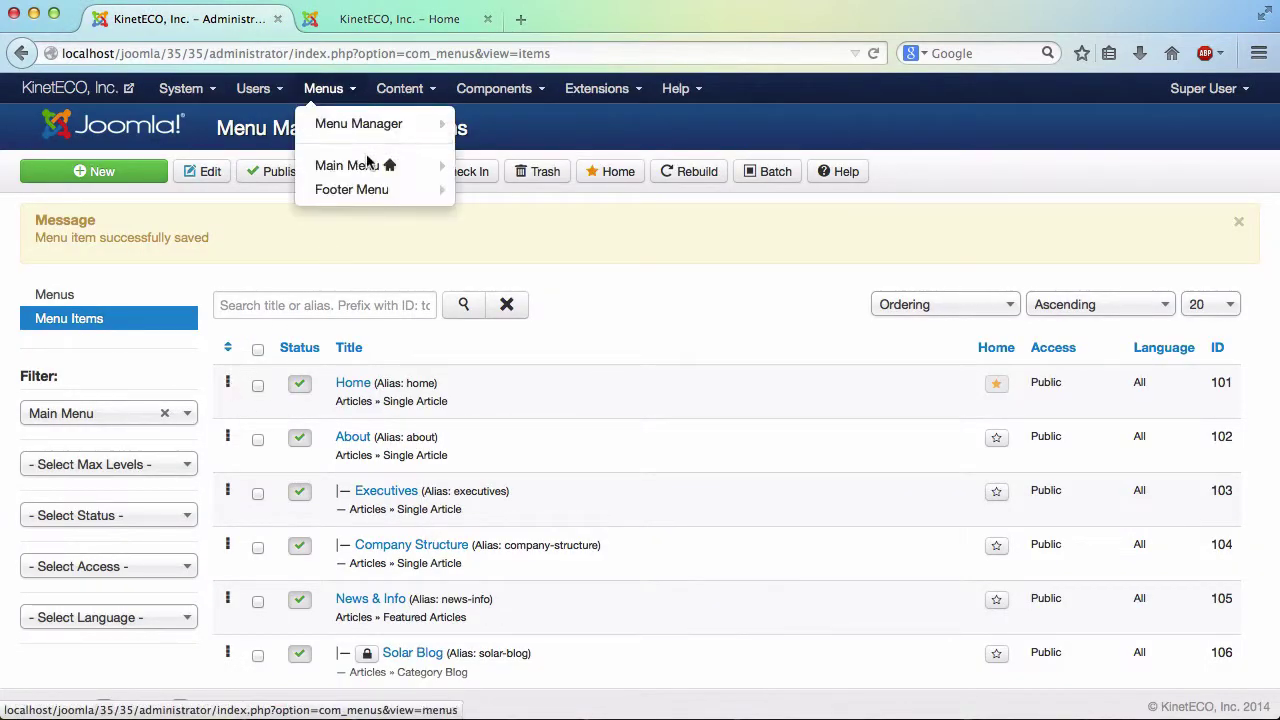
pyautogui.moveTo(367, 163)
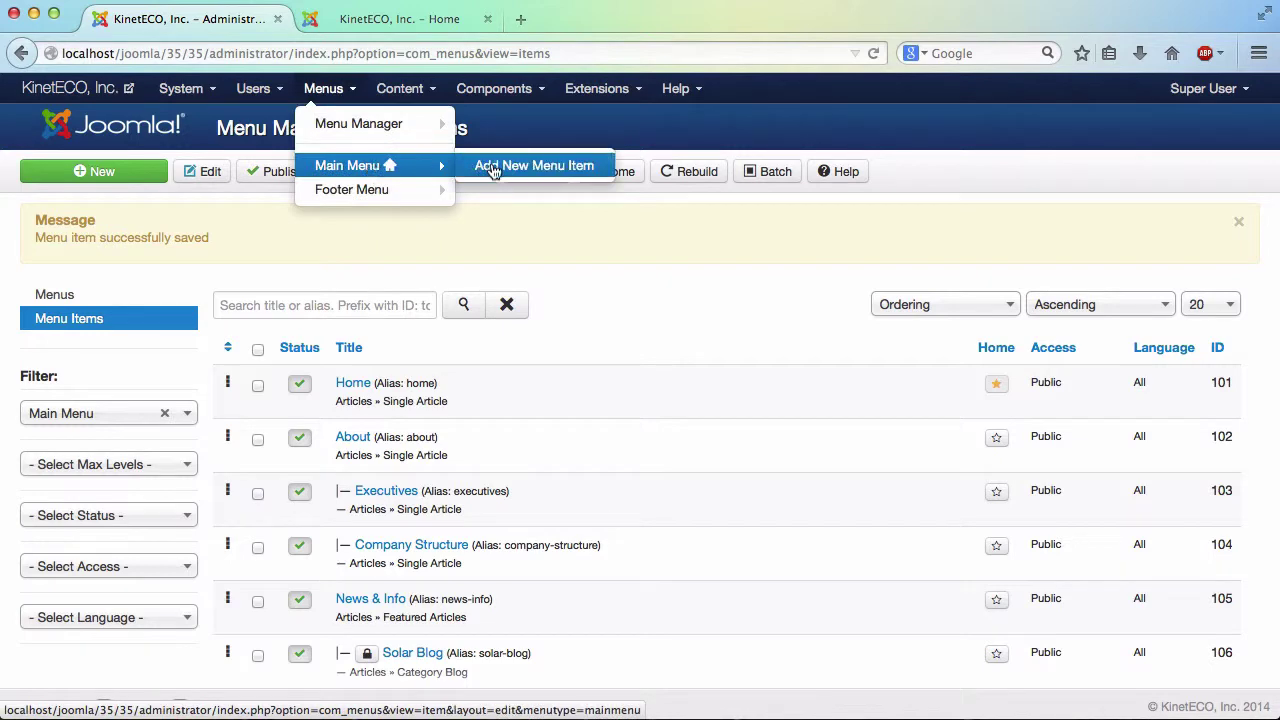
pyautogui.click(366, 165)
pyautogui.scroll(-2, 321, 450)
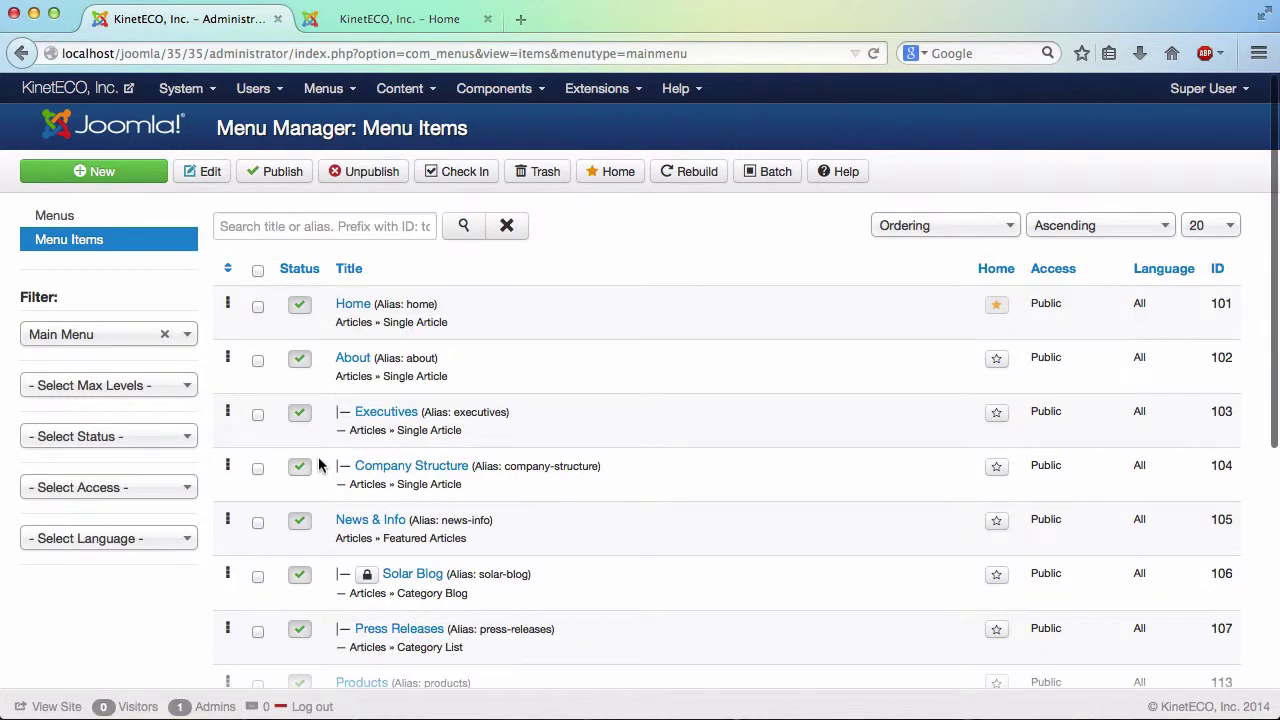
pyautogui.scroll(-5, 318, 456)
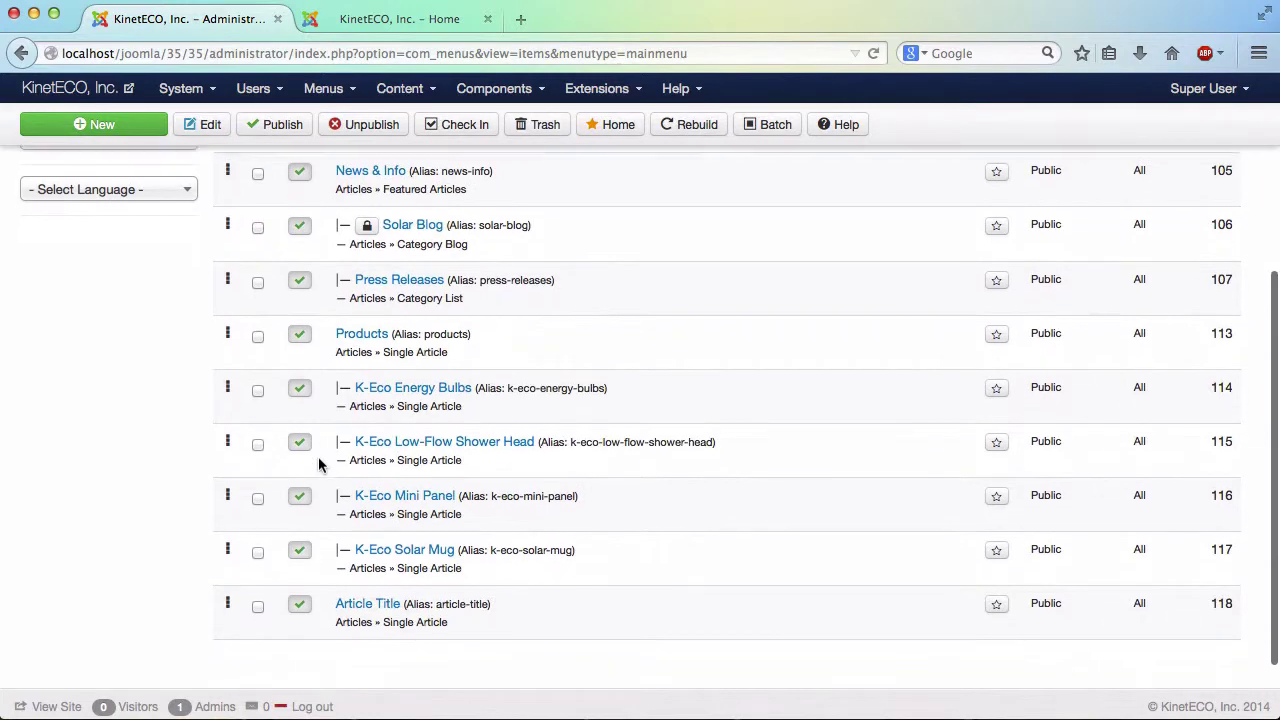
# Step: Rename menu item 118 from 'Article Title' to 'Article Menu' and save and close
pyautogui.click(370, 598)
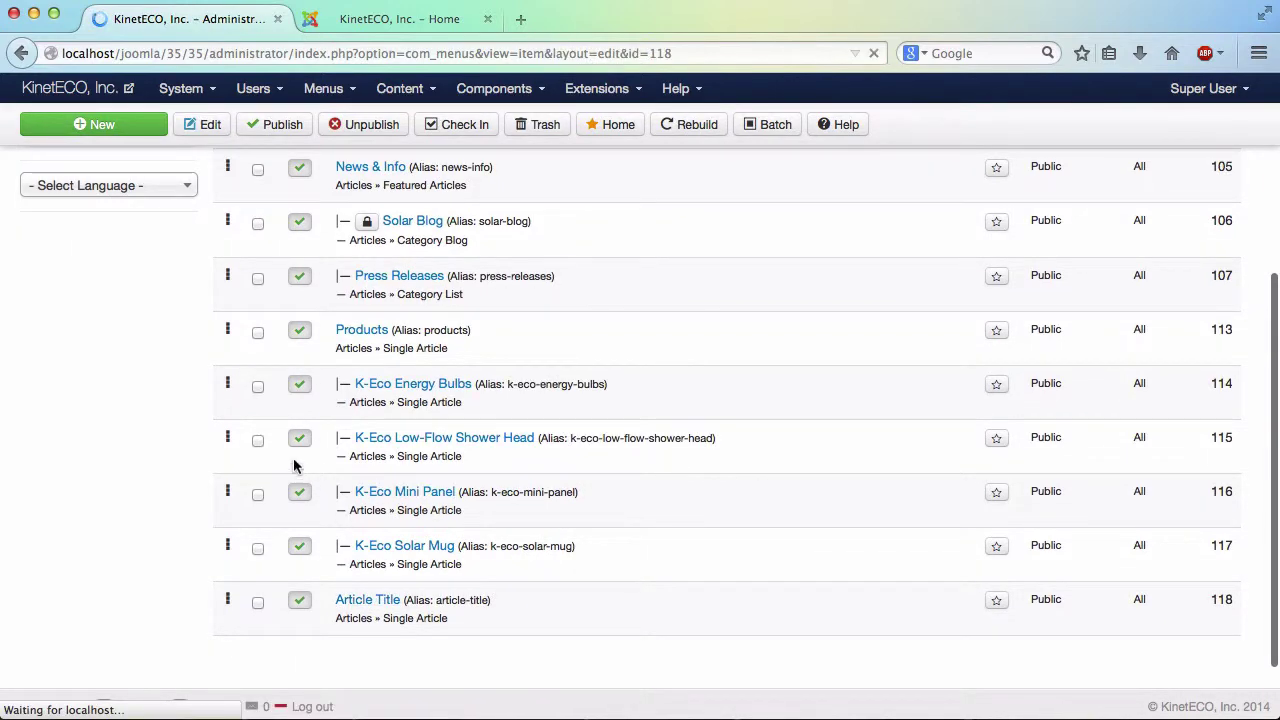
pyautogui.click(254, 416)
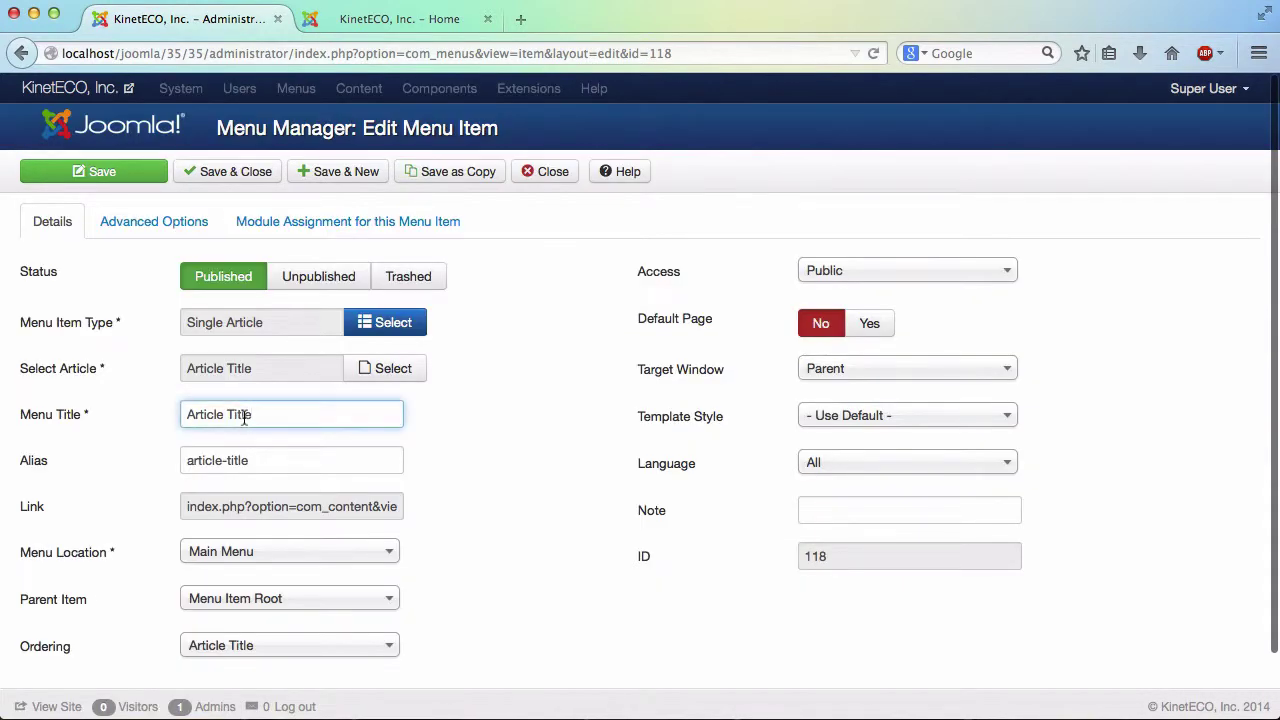
pyautogui.doubleClick(239, 416)
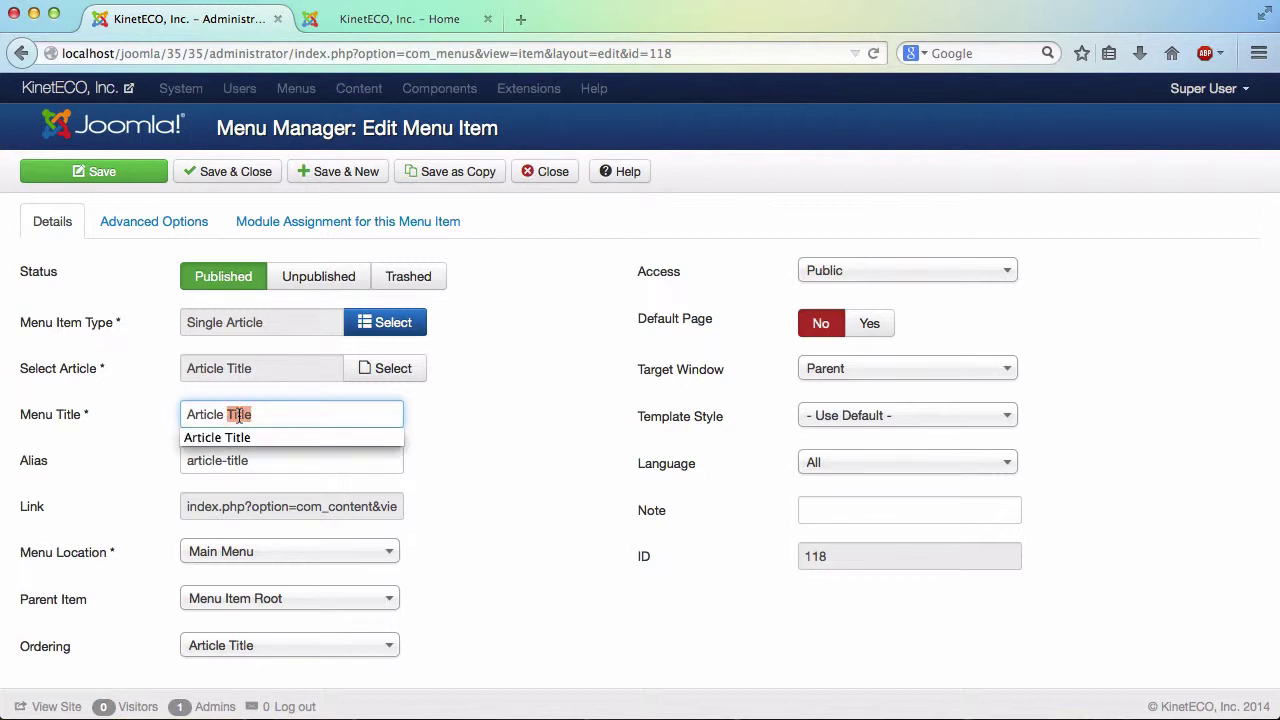
pyautogui.press('BackSpace')
pyautogui.press('BackSpace')
pyautogui.press('BackSpace')
pyautogui.press('BackSpace')
pyautogui.write('Menu')
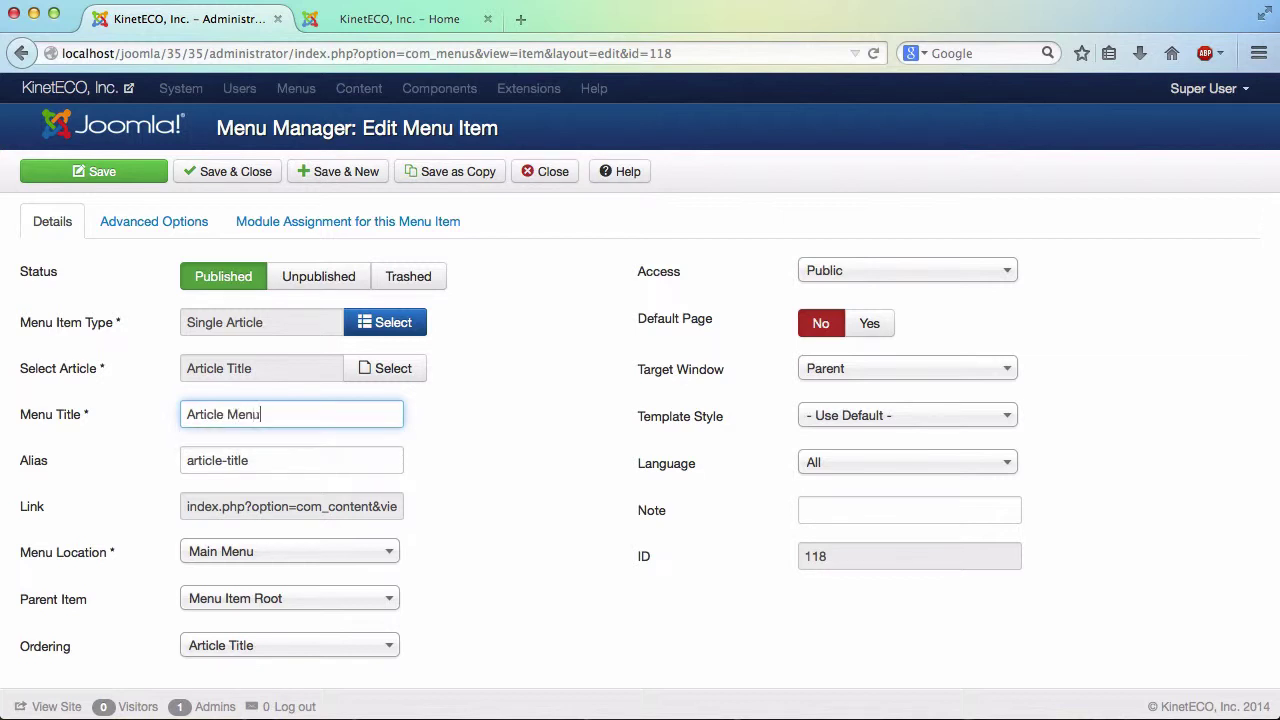
pyautogui.click(206, 171)
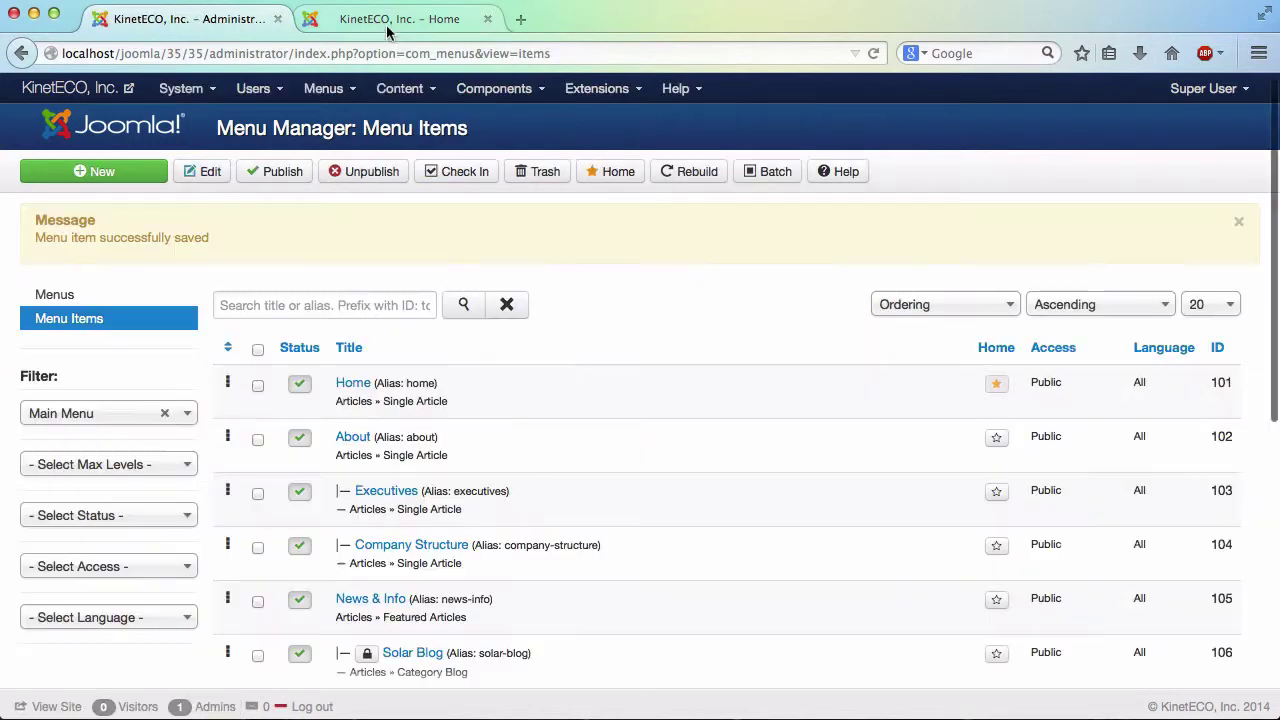
pyautogui.click(400, 20)
pyautogui.click(873, 53)
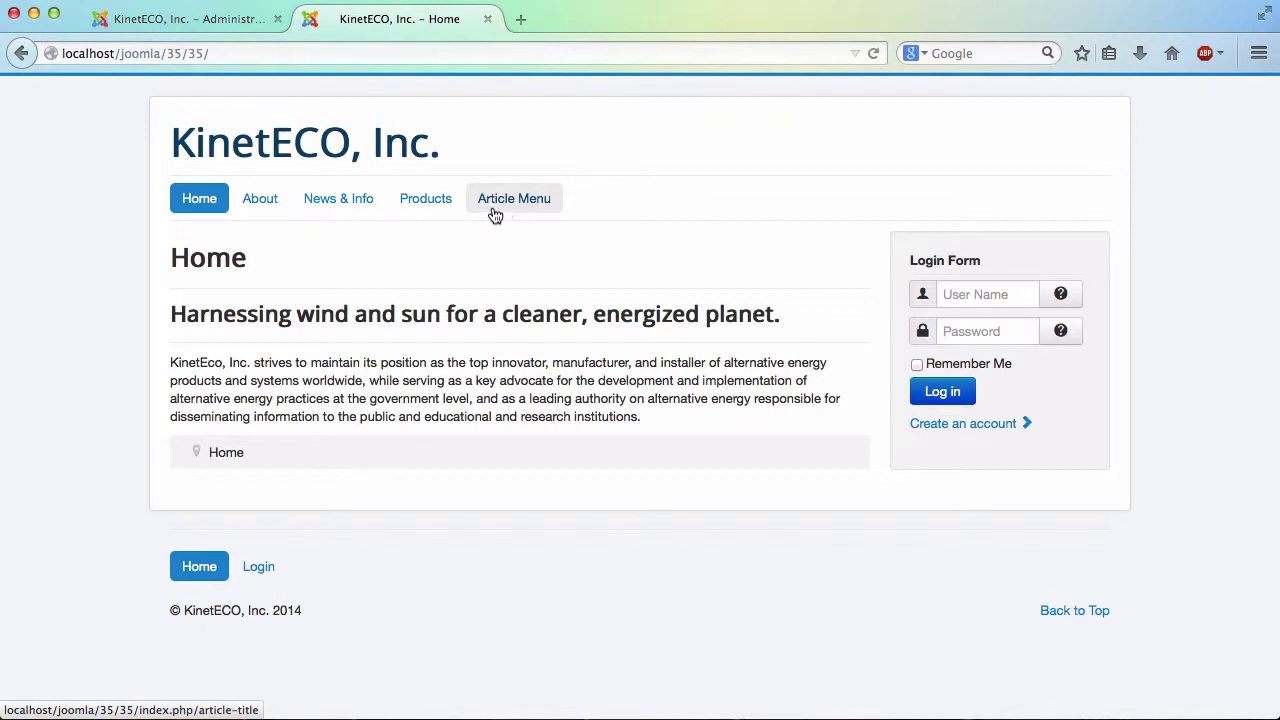
pyautogui.click(496, 213)
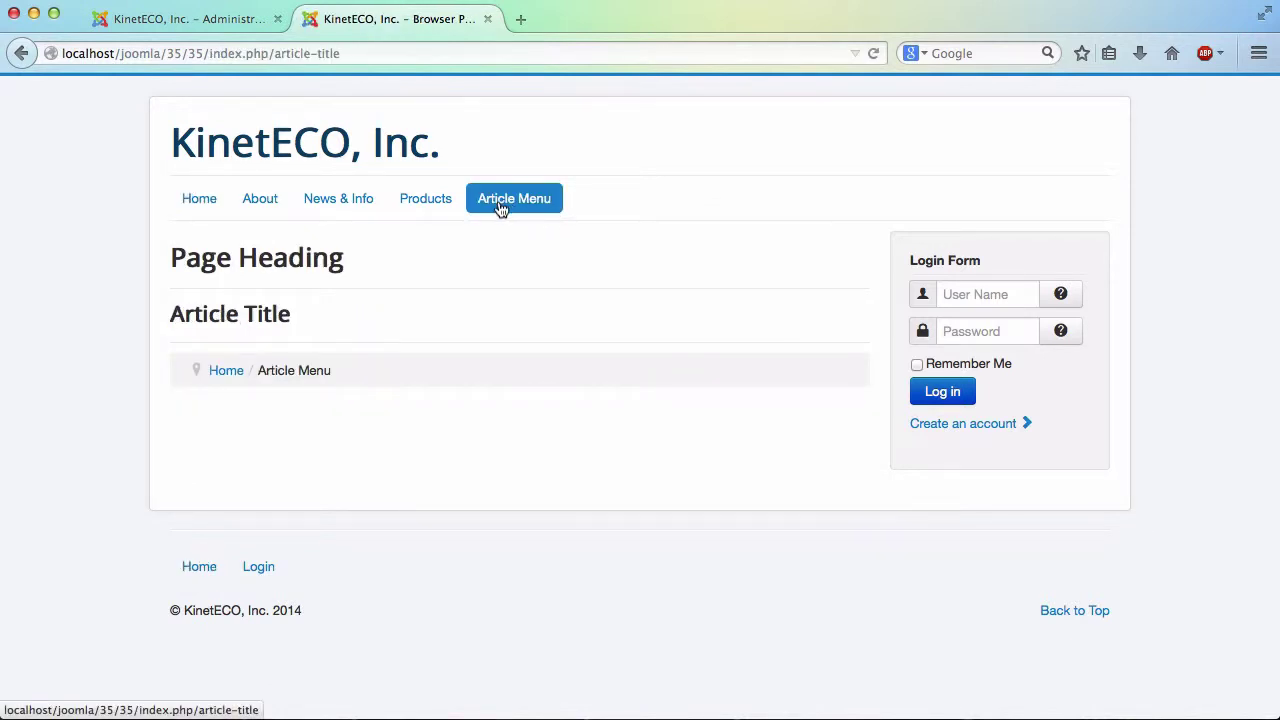
pyautogui.moveTo(292, 314); pyautogui.dragTo(172, 314)
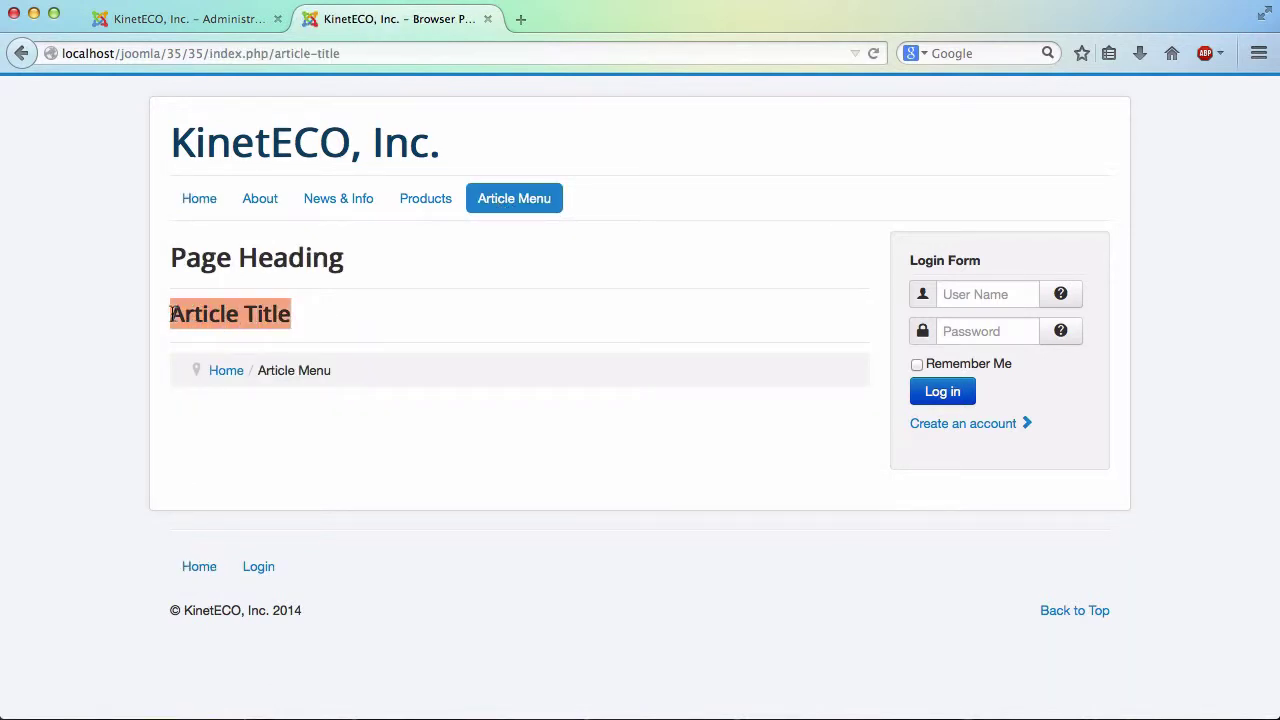
pyautogui.moveTo(344, 260); pyautogui.dragTo(172, 258)
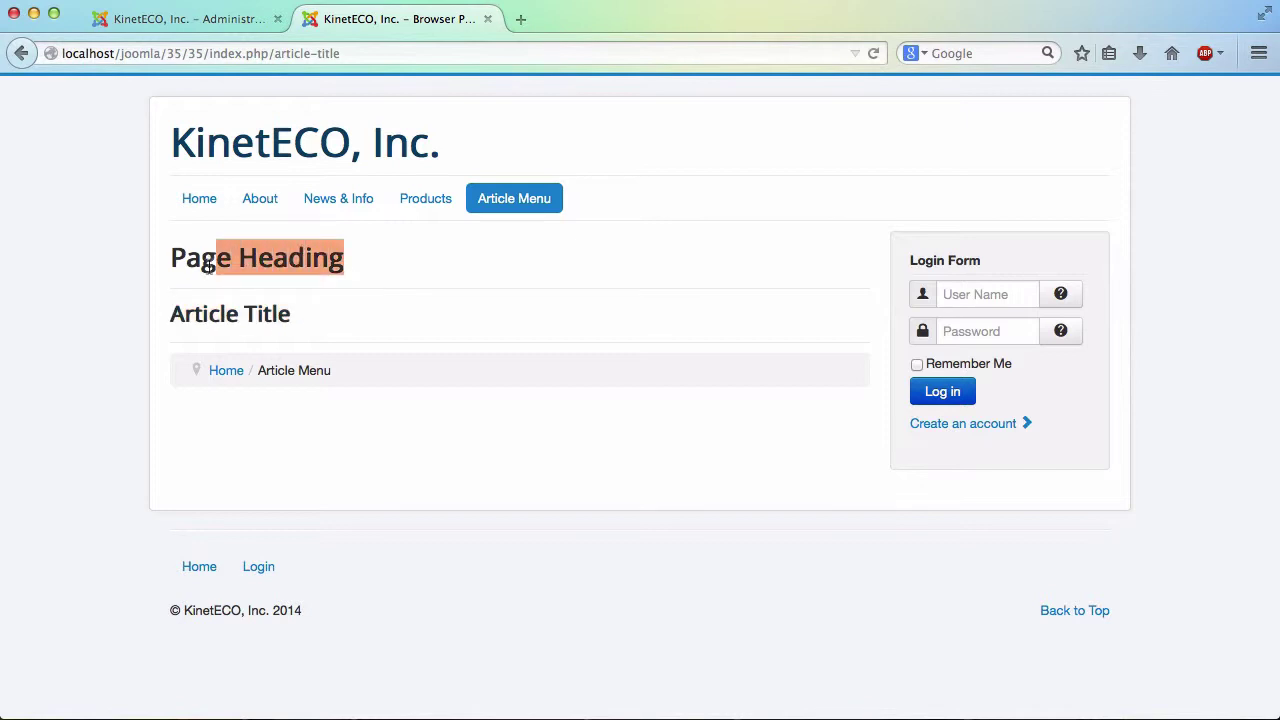
pyautogui.click(172, 20)
pyautogui.scroll(-3, 337, 460)
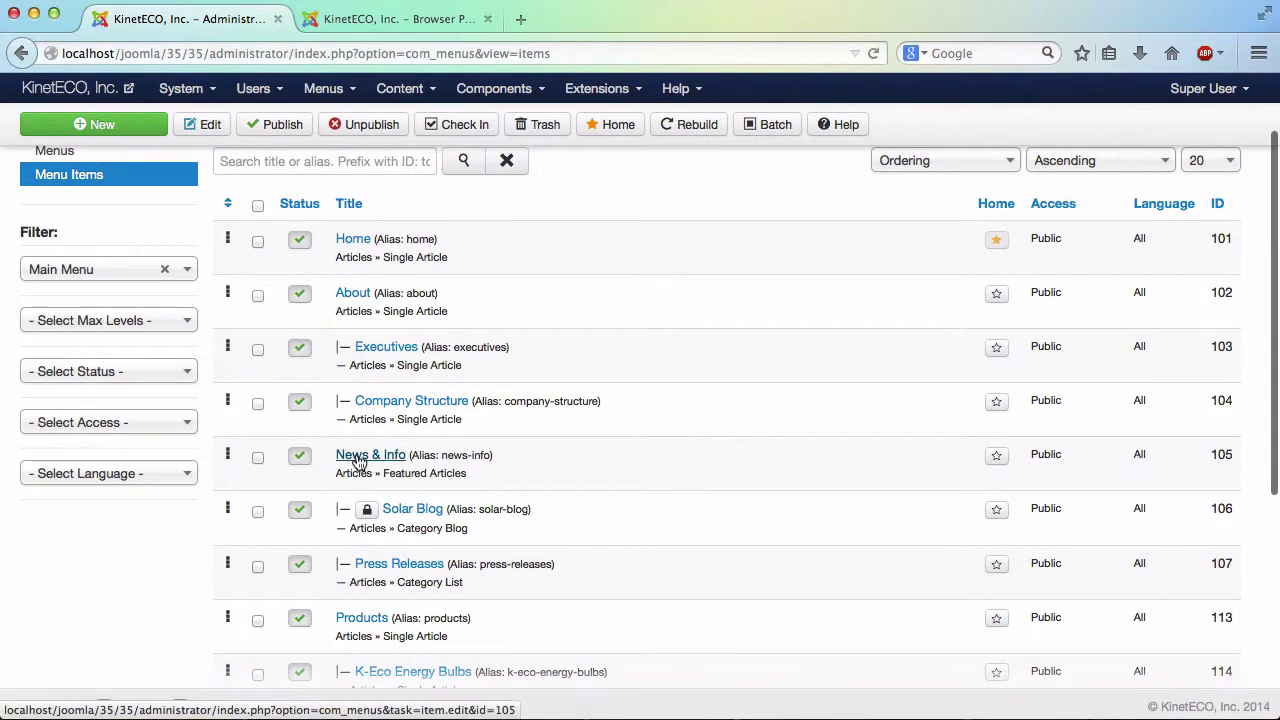
pyautogui.scroll(-7, 356, 452)
pyautogui.click(360, 537)
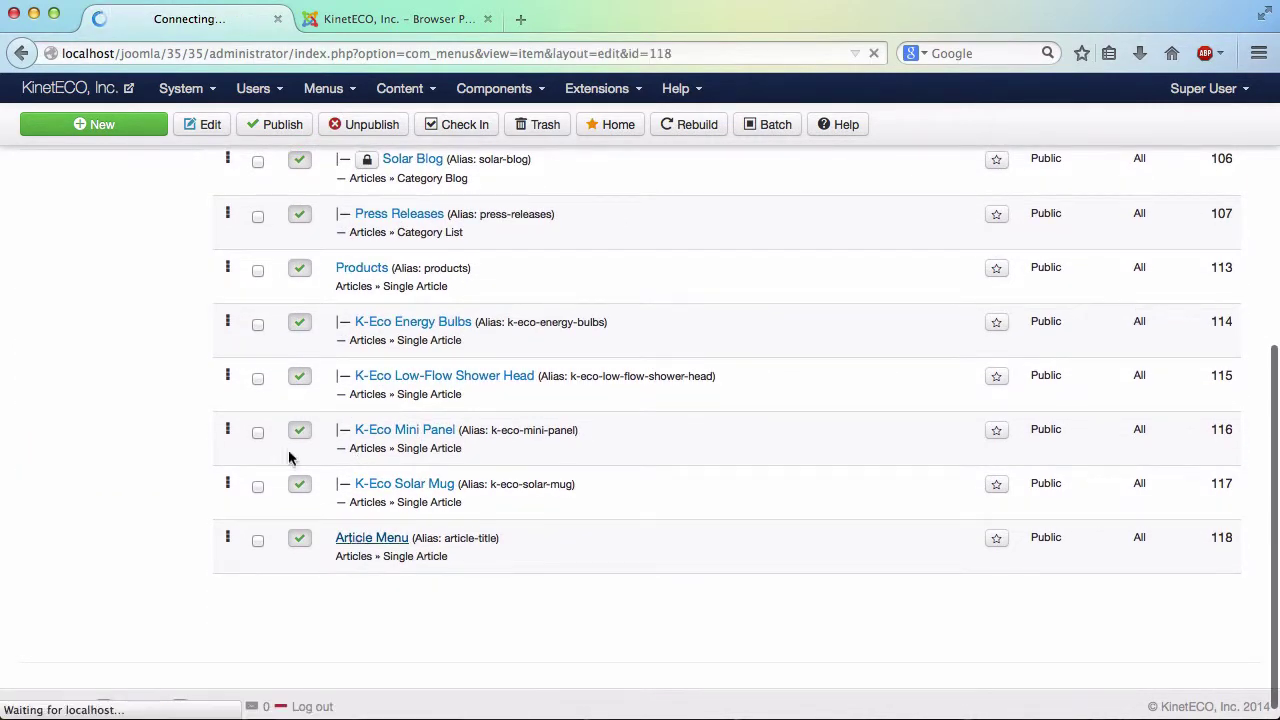
pyautogui.click(145, 225)
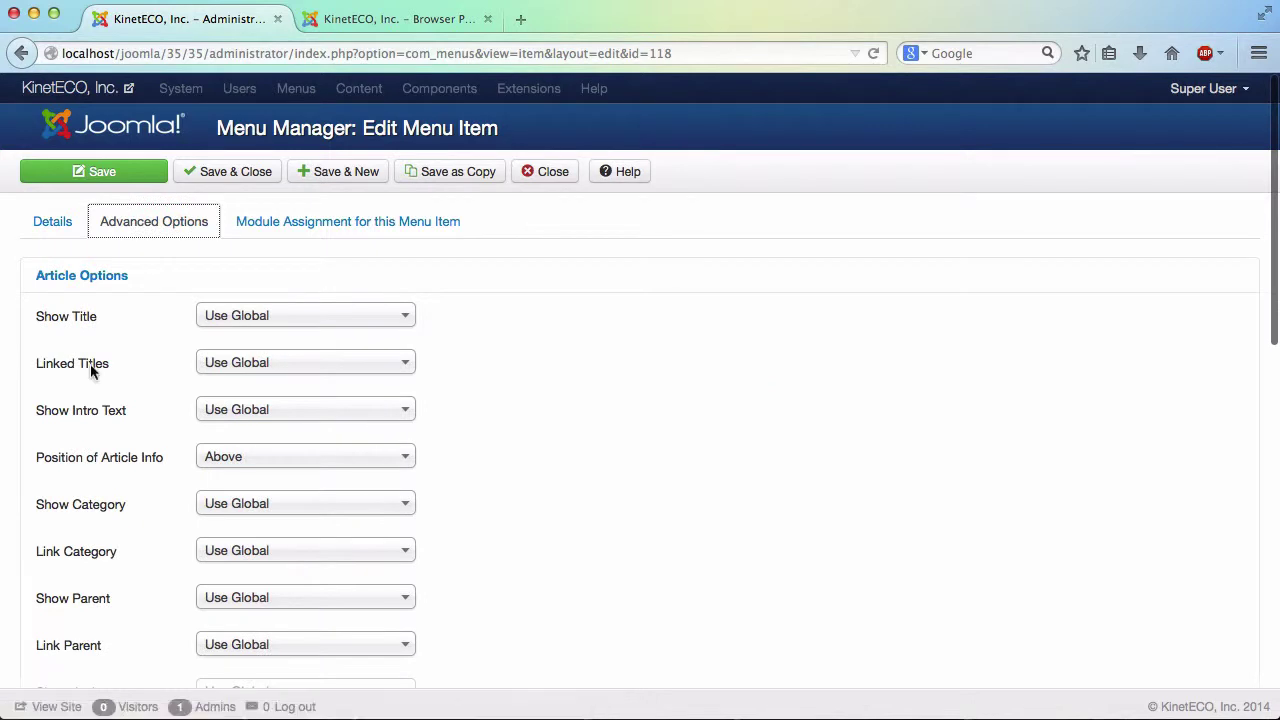
pyautogui.click(92, 278)
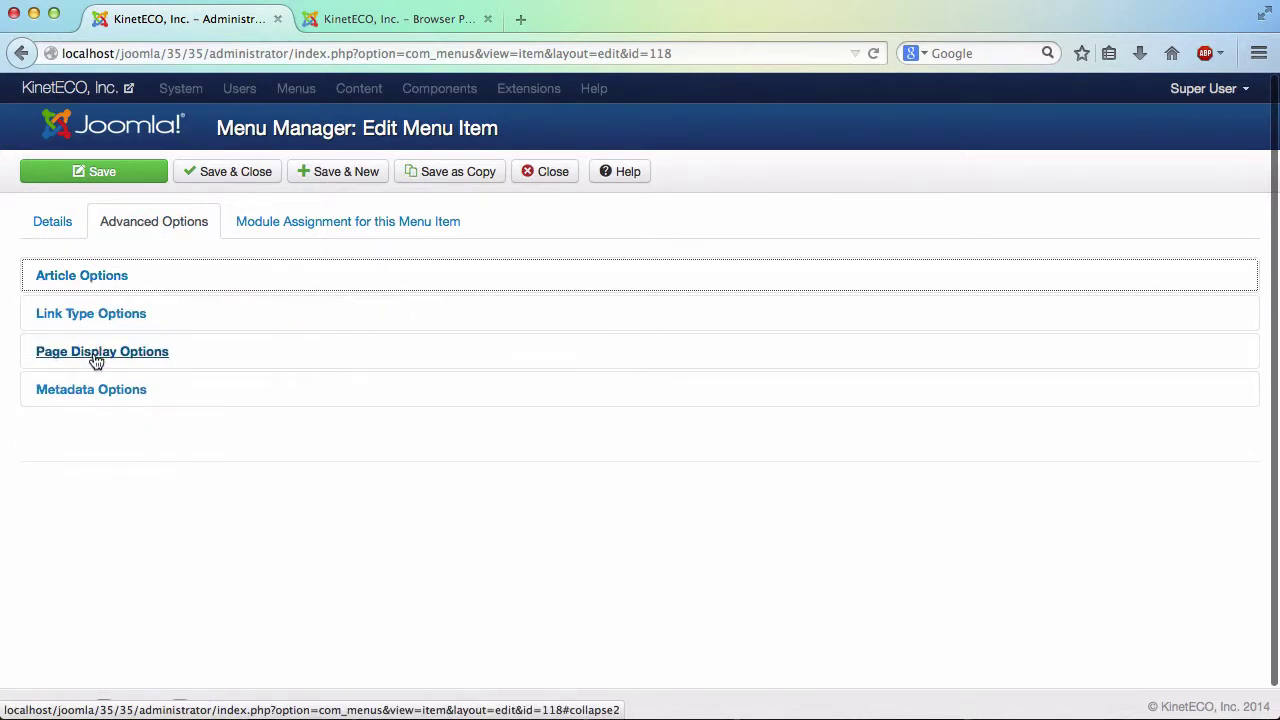
pyautogui.click(96, 356)
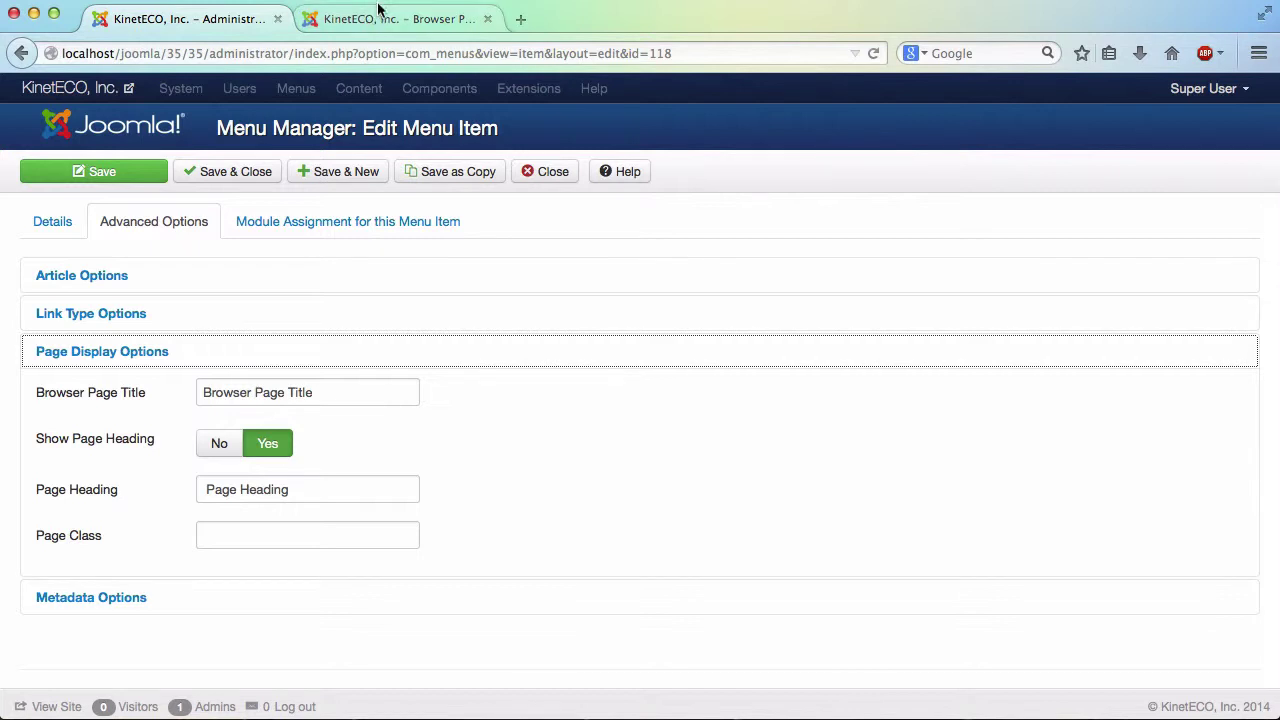
pyautogui.click(371, 18)
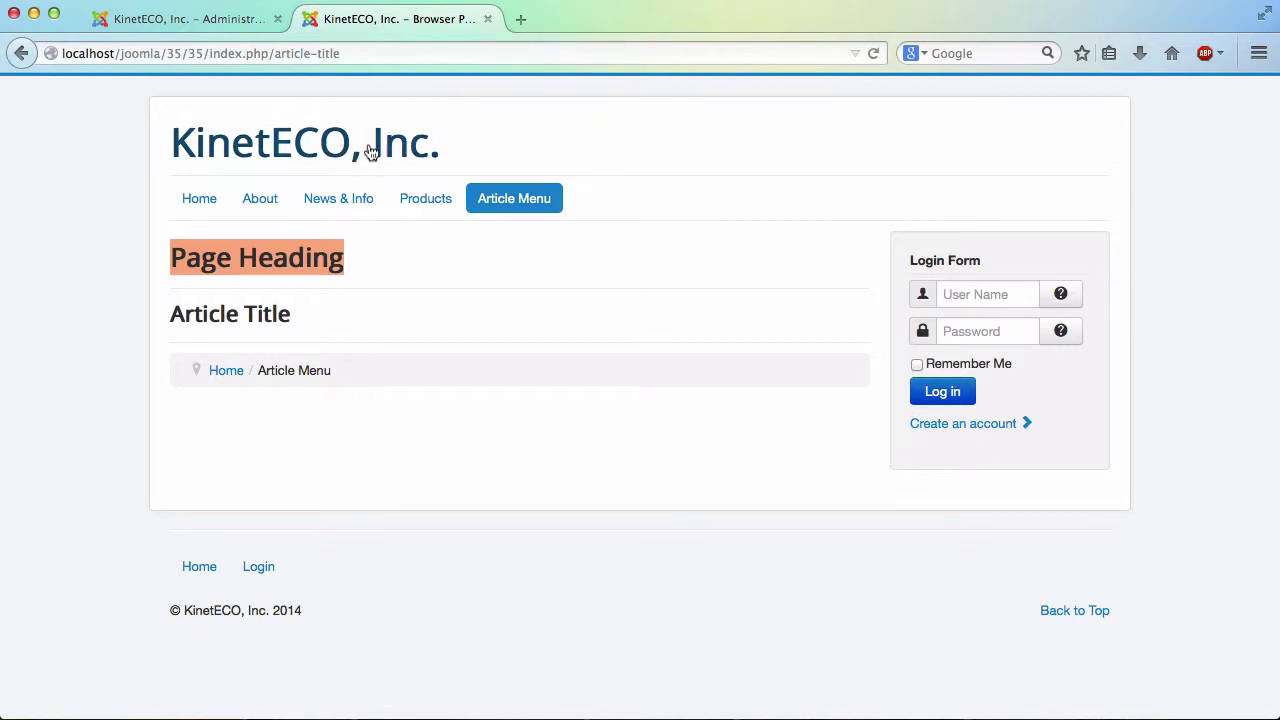
pyautogui.click(203, 17)
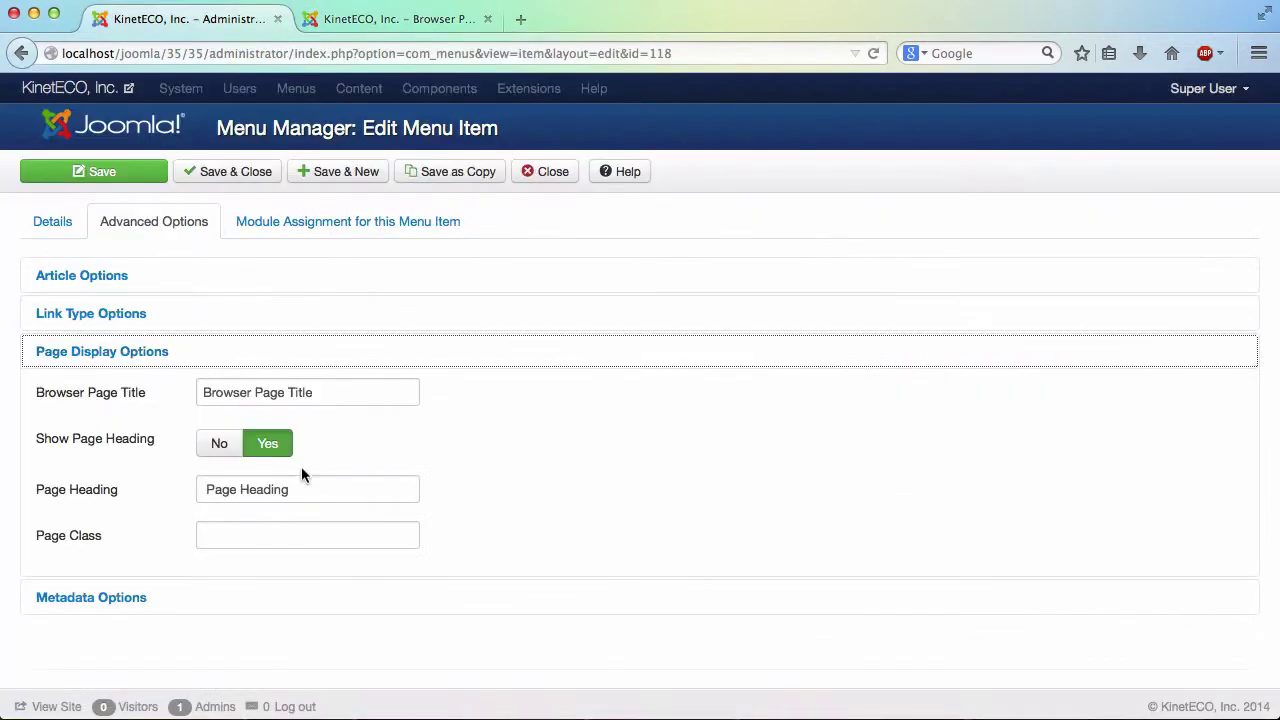
pyautogui.doubleClick(292, 392)
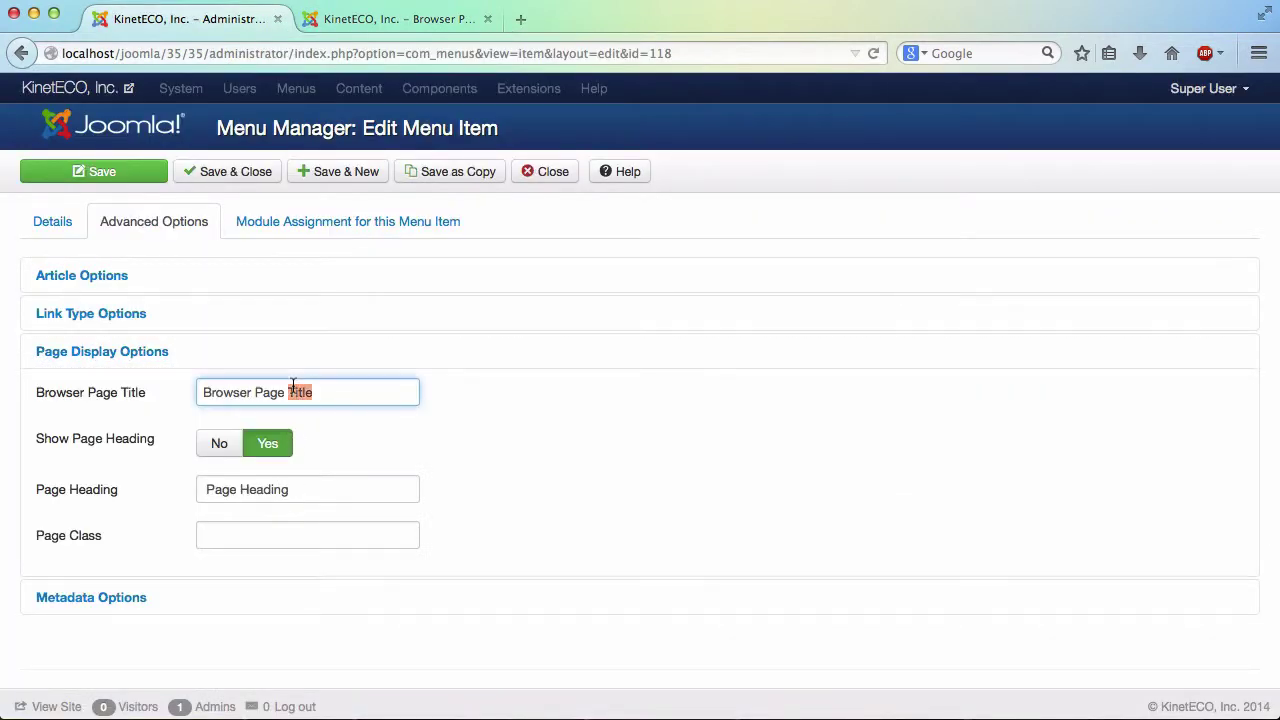
pyautogui.click(445, 441)
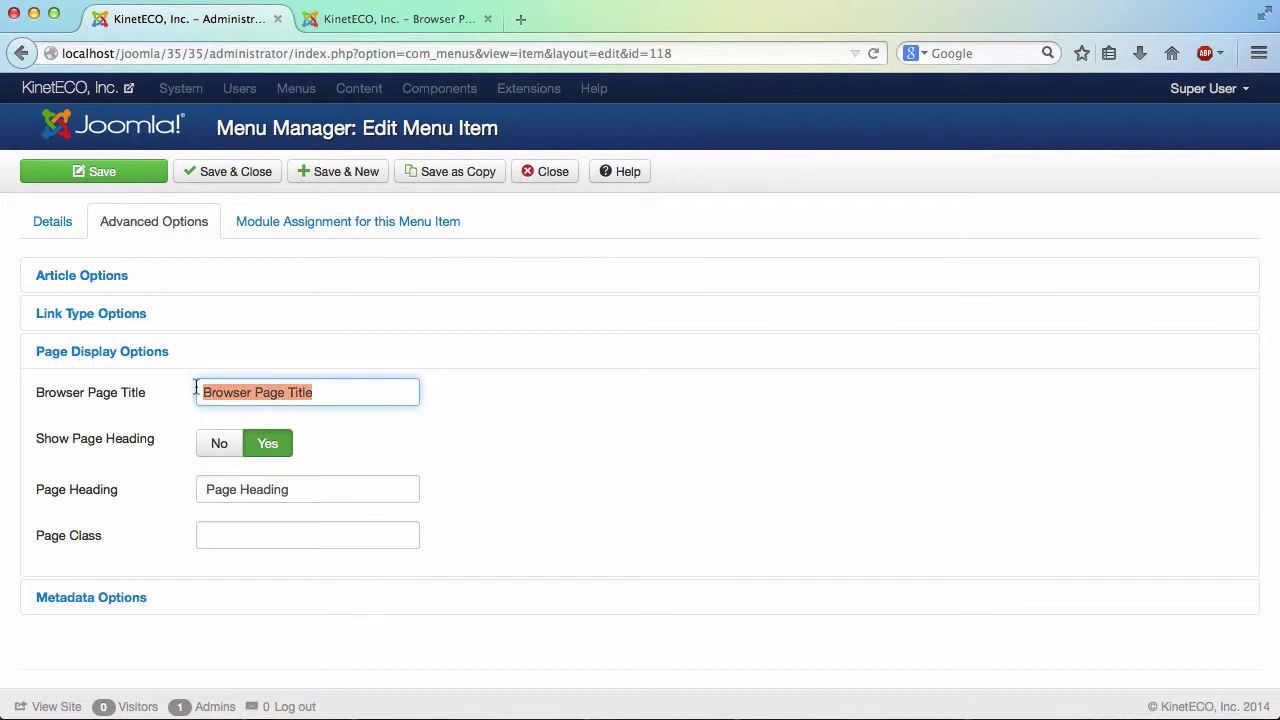
pyautogui.click(369, 24)
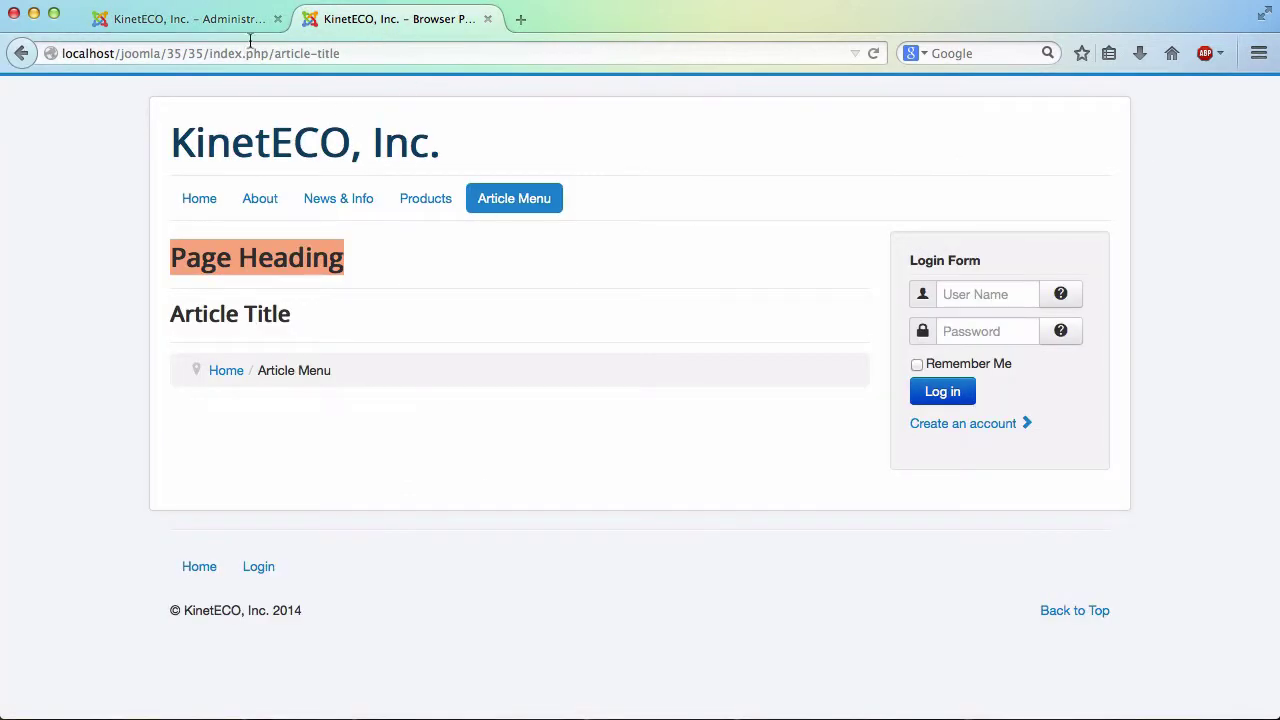
pyautogui.click(225, 22)
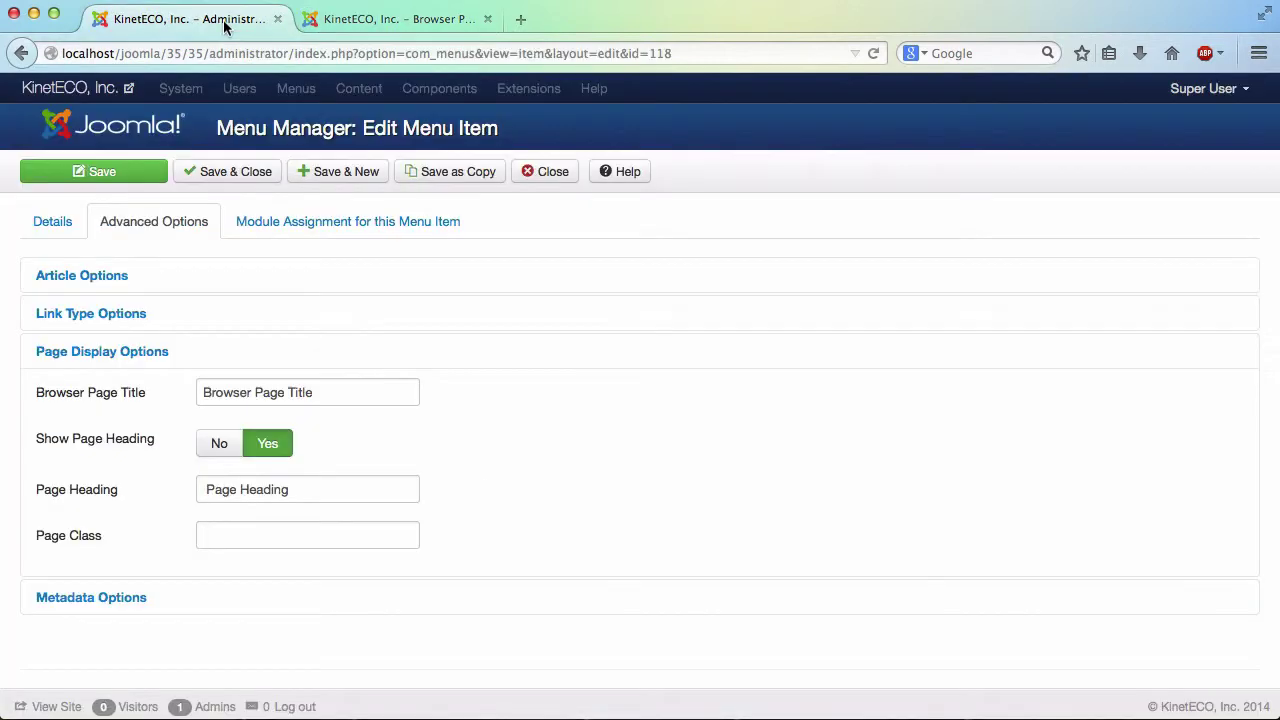
pyautogui.click(522, 180)
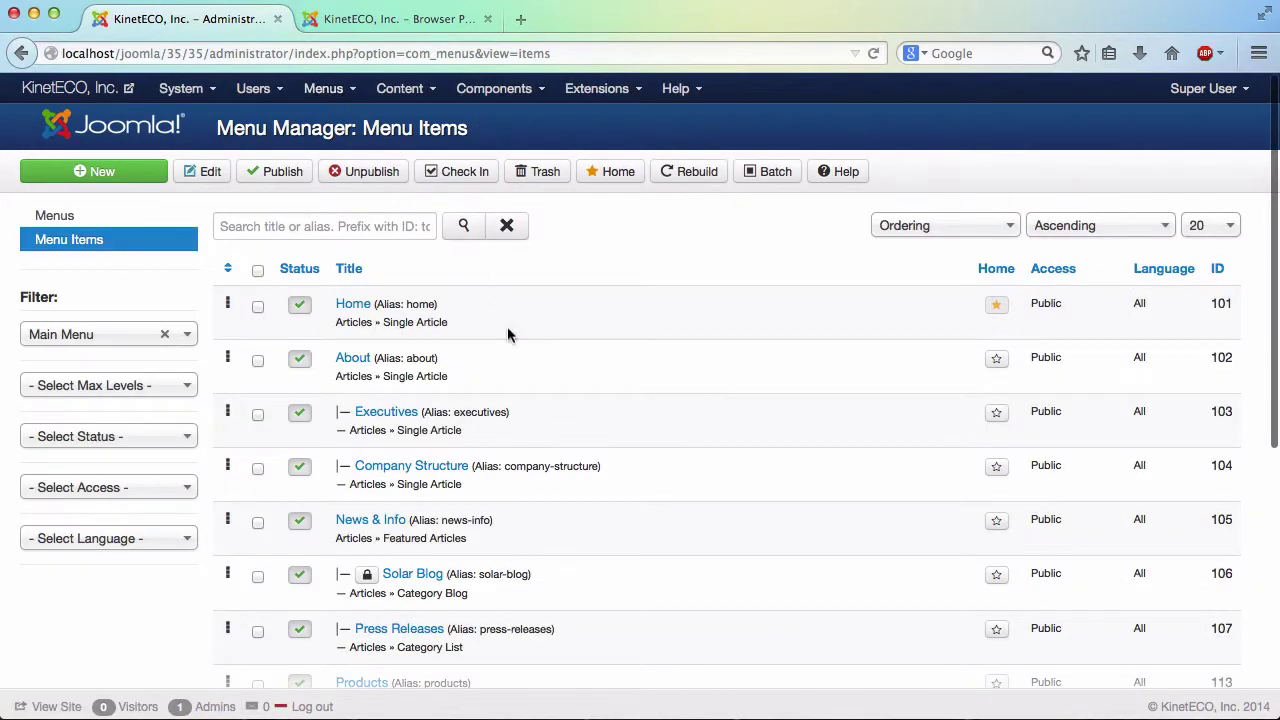